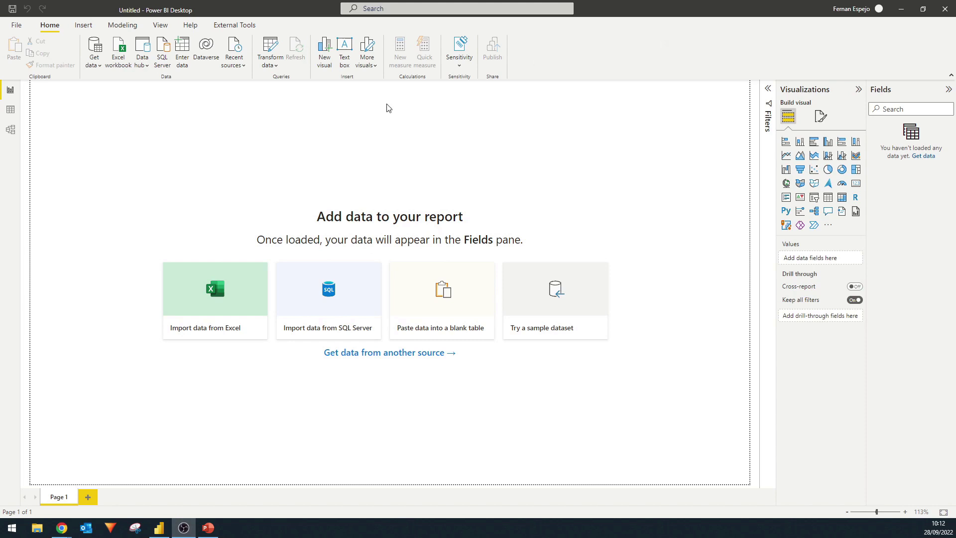
Insert a right-arrow button from Insert > Buttons and drag it toward the page centre.
left_click(83, 25)
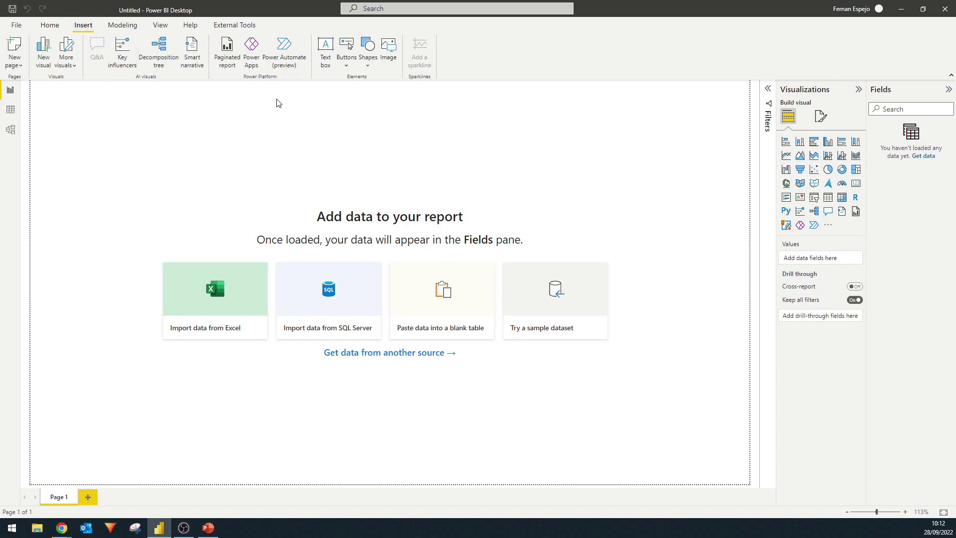
left_click(346, 52)
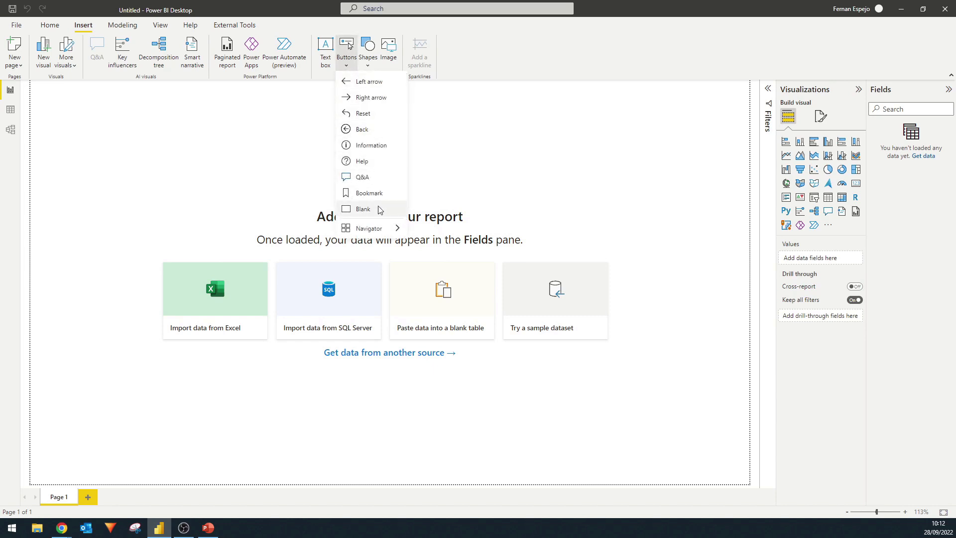
left_click(379, 102)
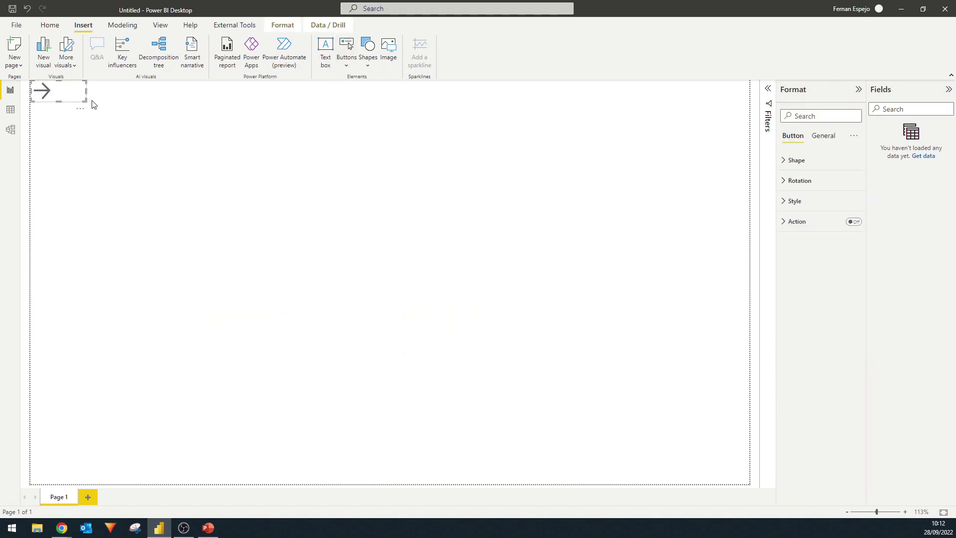
left_click_drag(58, 100, 668, 264)
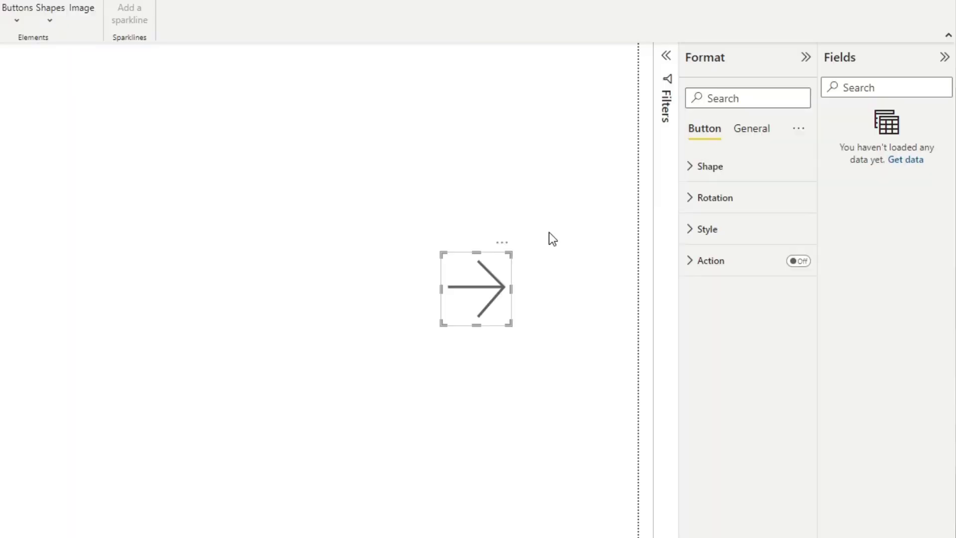
Review the arrow's Shape, Rotation and State settings, then drag it up toward the right edge.
left_click(690, 166)
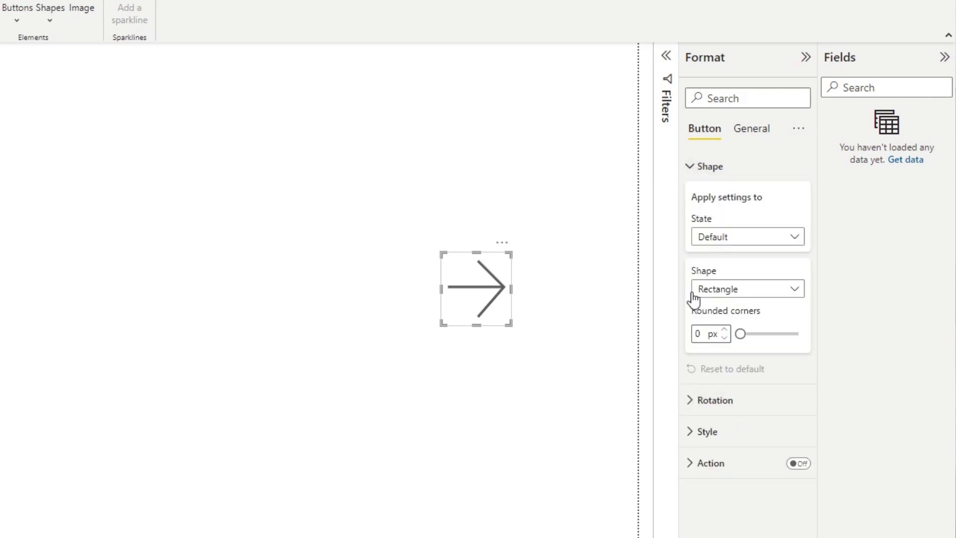
left_click(689, 168)
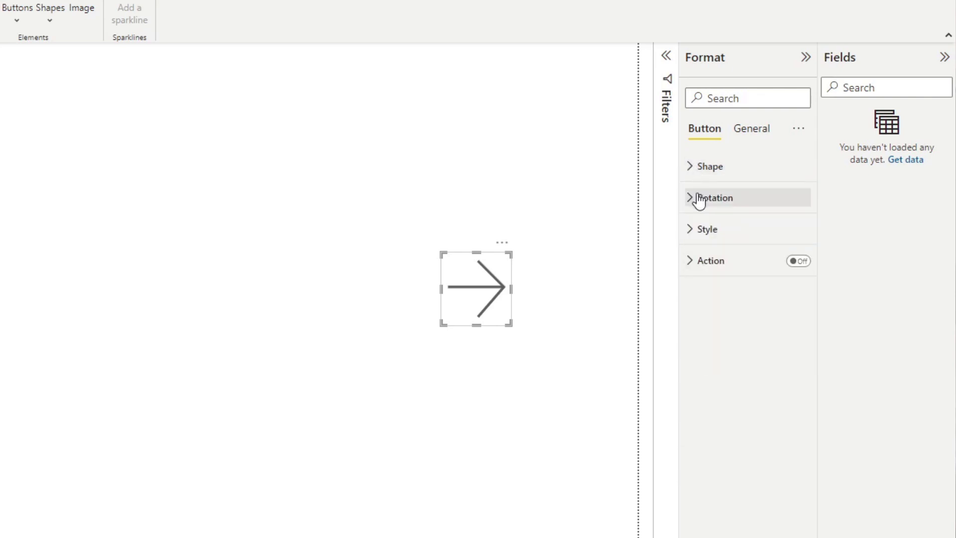
left_click(691, 198)
left_click(693, 200)
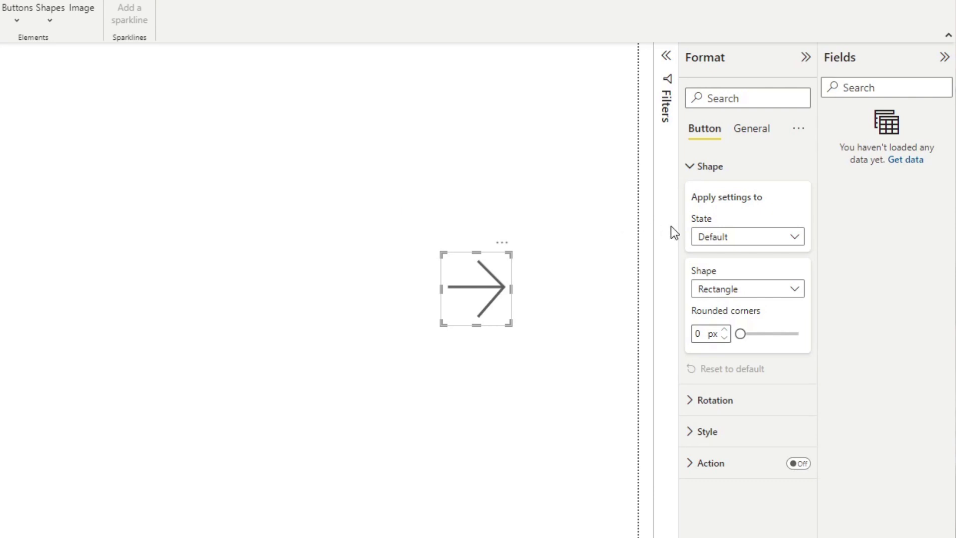
left_click(720, 241)
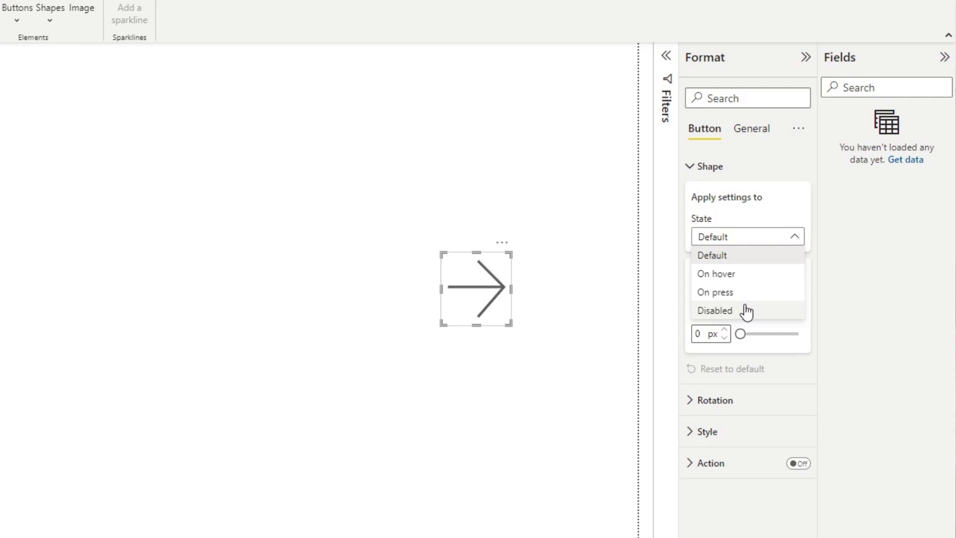
left_click(776, 531)
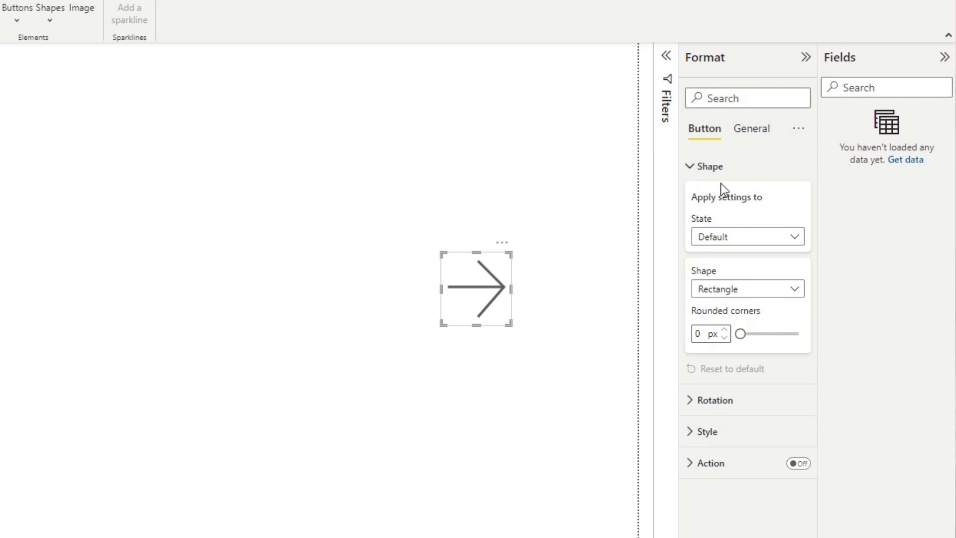
left_click(712, 168)
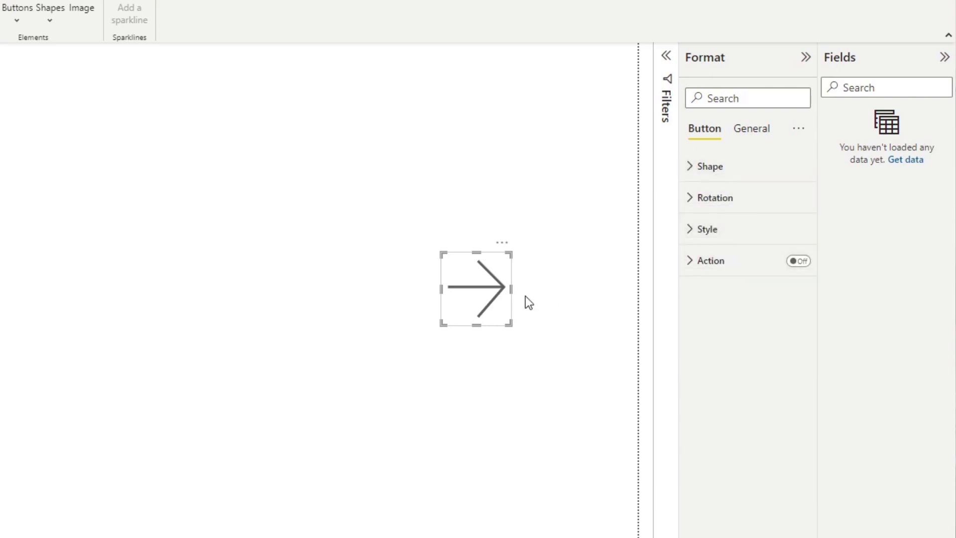
left_click_drag(506, 287, 598, 182)
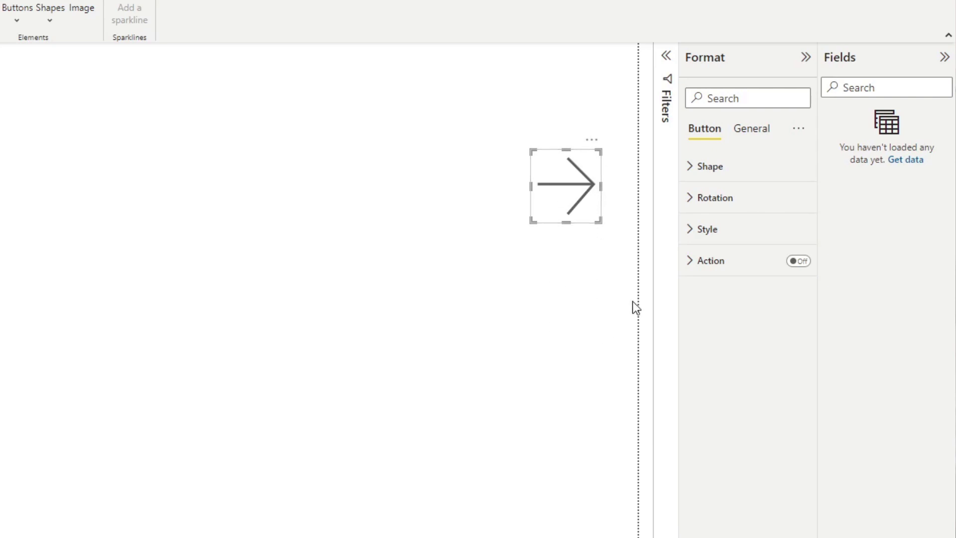
Switch the arrow button's Style settings to the On hover state.
left_click(716, 230)
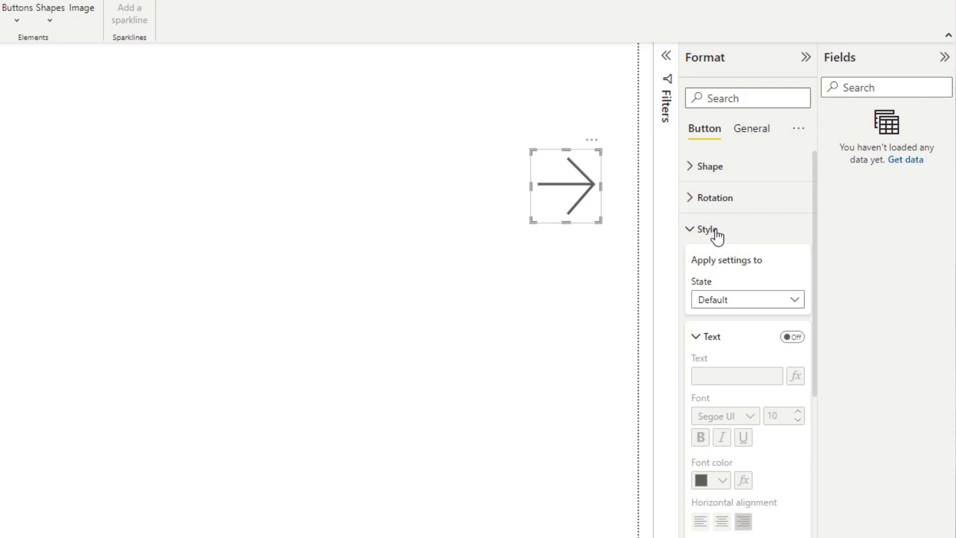
scroll(735, 266, "down", 8)
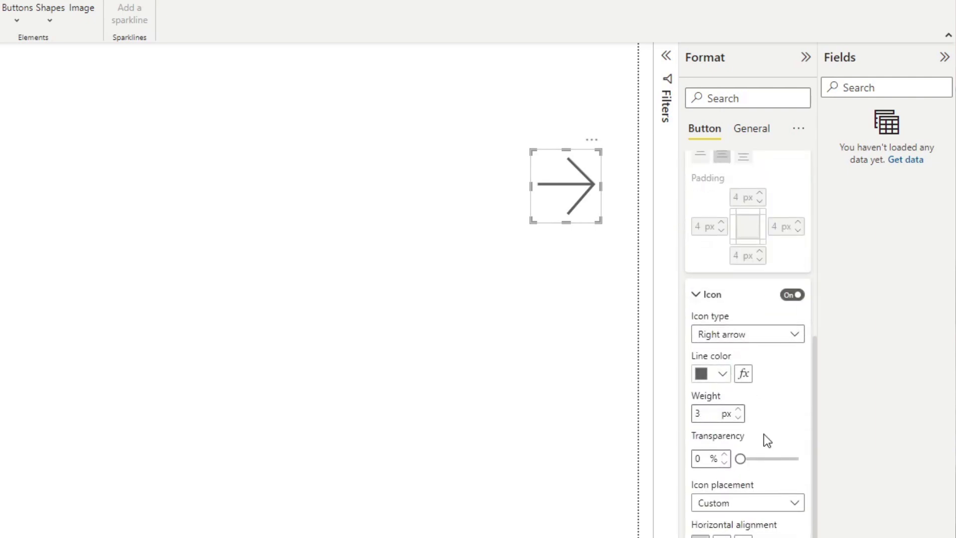
scroll(773, 320, "up", 4)
scroll(788, 506, "down", 6)
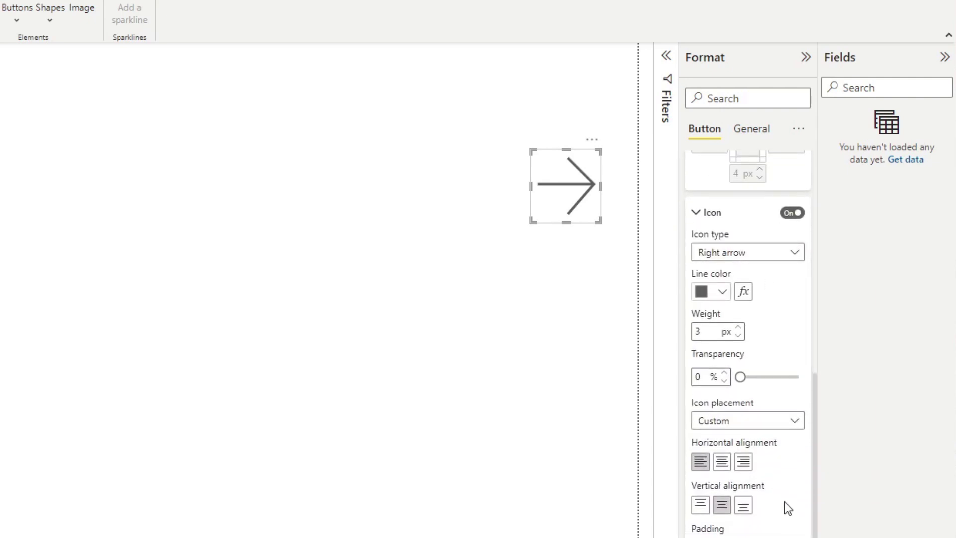
scroll(786, 530, "down", 3)
scroll(784, 448, "up", 7)
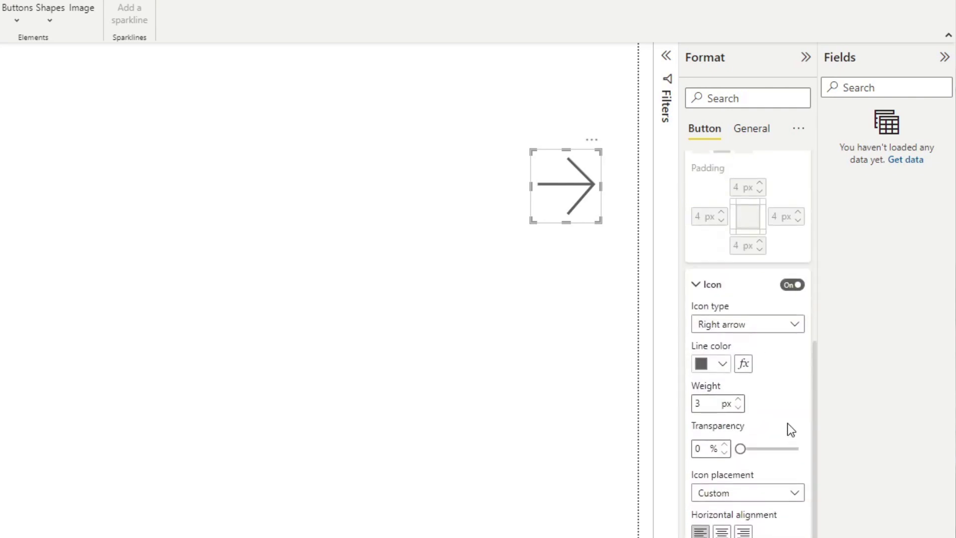
scroll(782, 413, "up", 3)
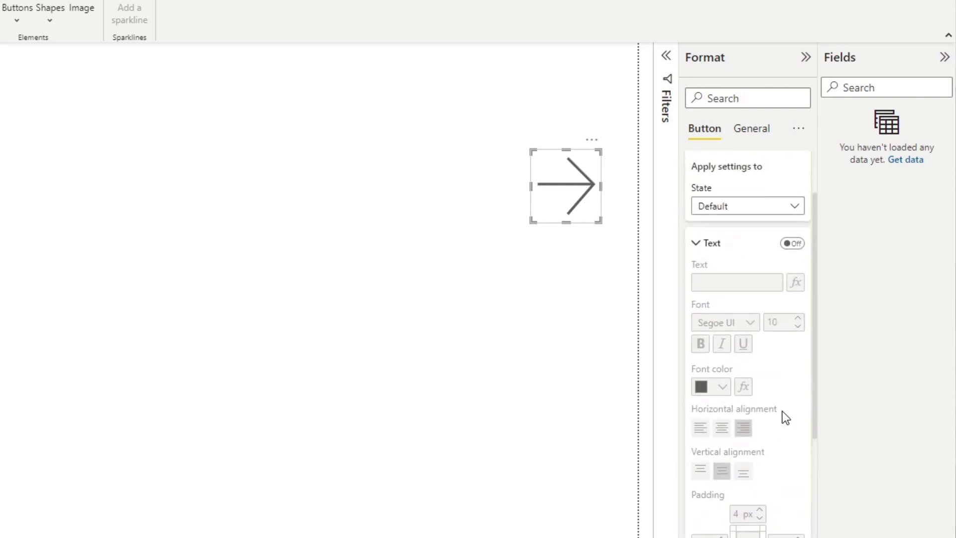
left_click(733, 209)
left_click(741, 246)
Give the hover arrow a 5 px line weight and yellow line colour, then deselect to preview.
scroll(747, 348, "down", 5)
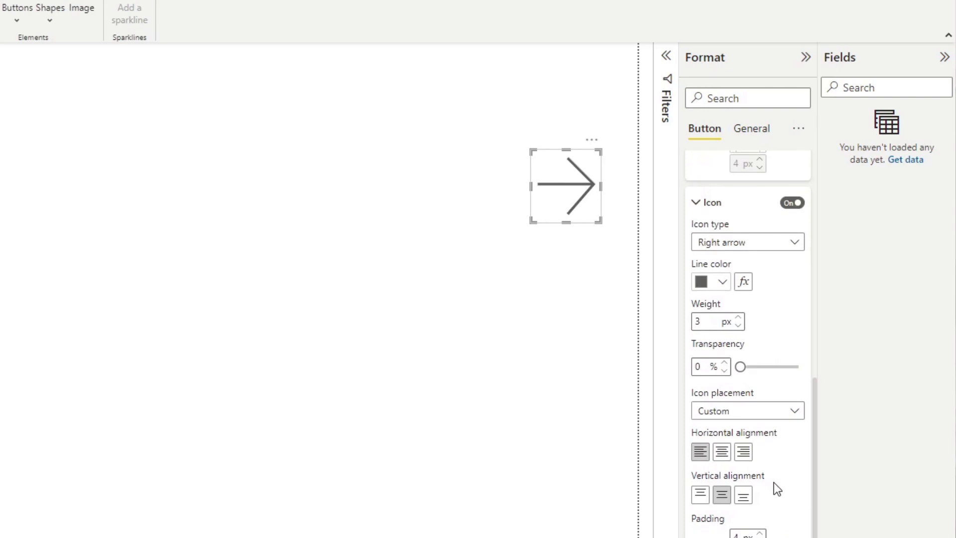
scroll(776, 489, "down", 2)
scroll(775, 489, "up", 4)
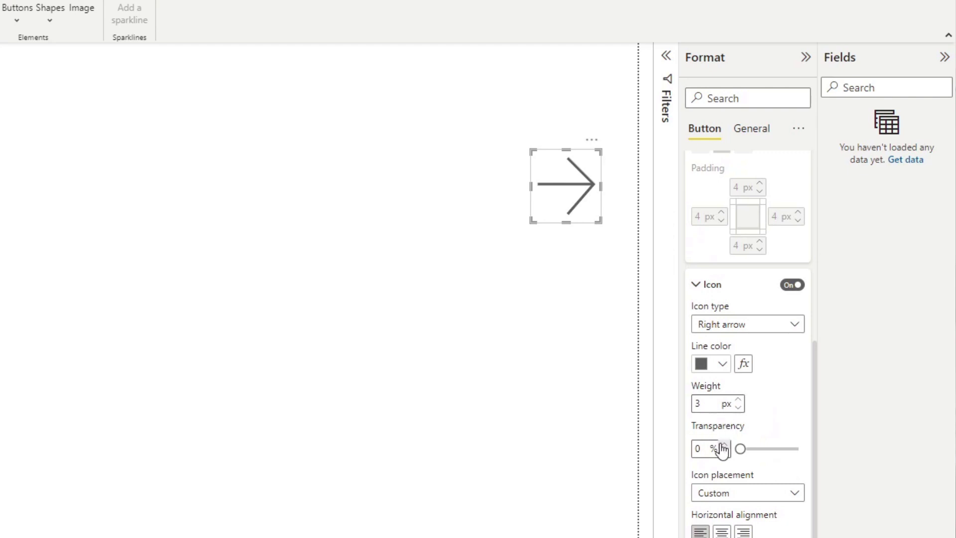
left_click(738, 401)
left_click(738, 401)
left_click(722, 369)
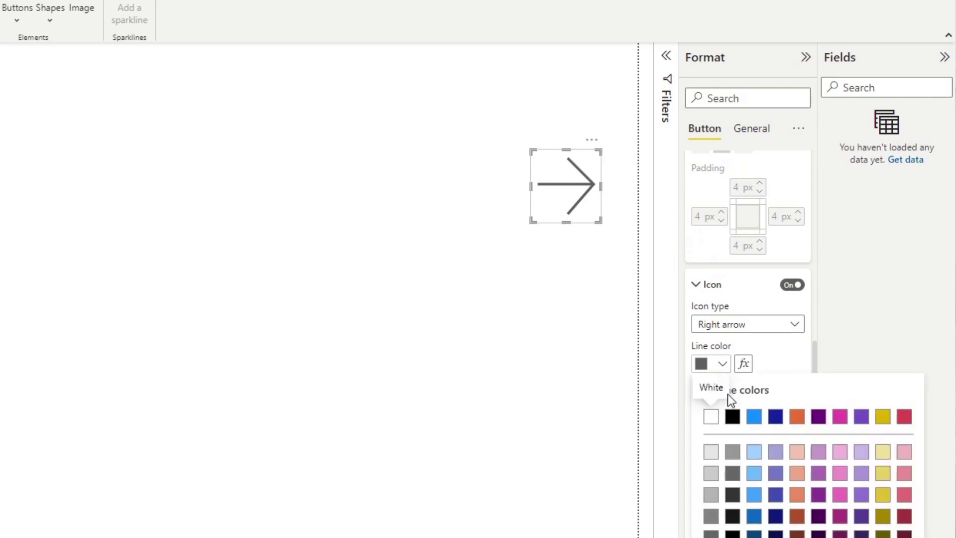
left_click(754, 418)
left_click(724, 366)
left_click(883, 418)
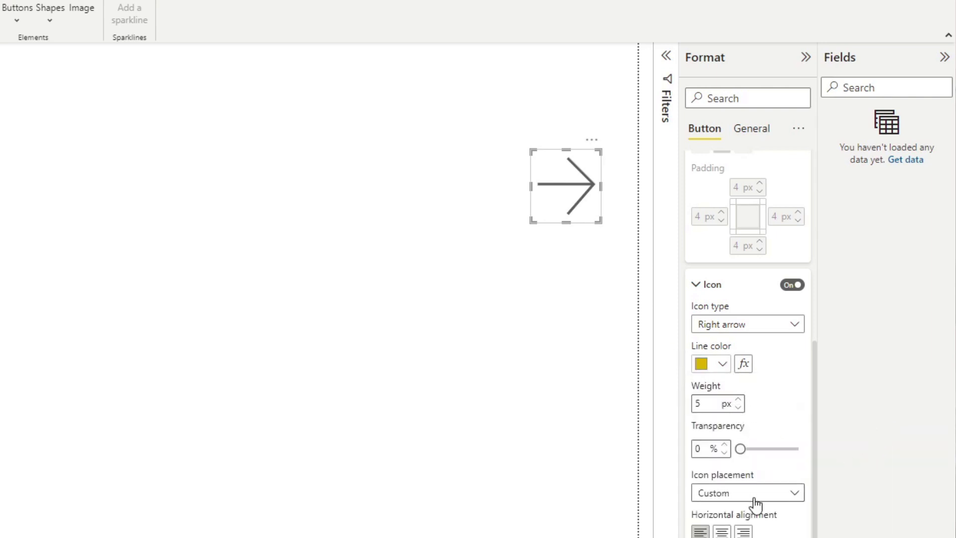
scroll(755, 500, "down", 3)
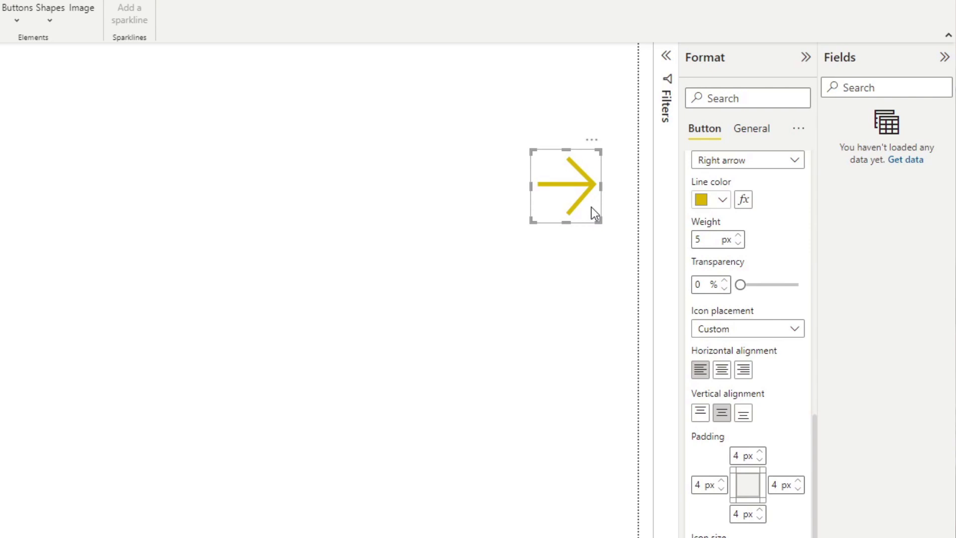
left_click(582, 240)
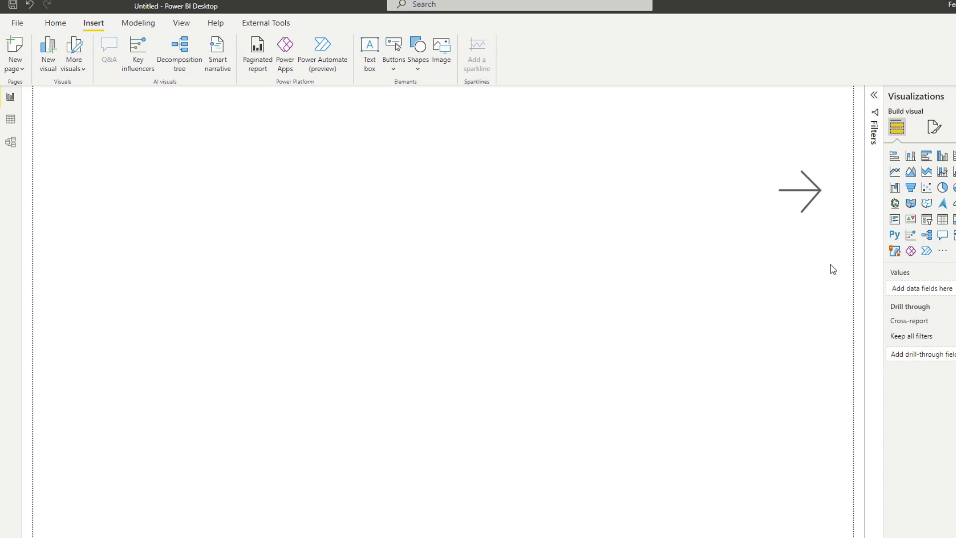
Insert a blank button from the Buttons list and drag it toward the right-arrow button.
left_click(393, 71)
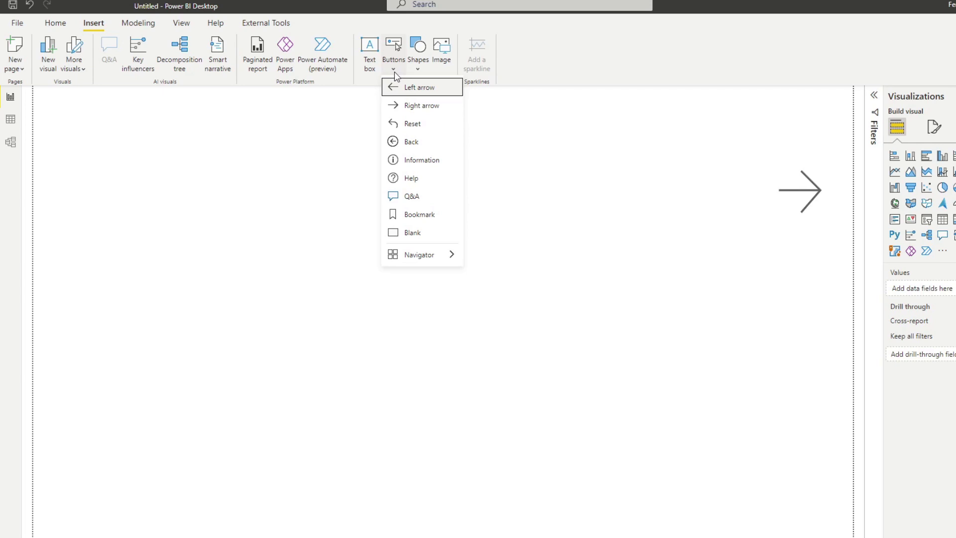
left_click(396, 76)
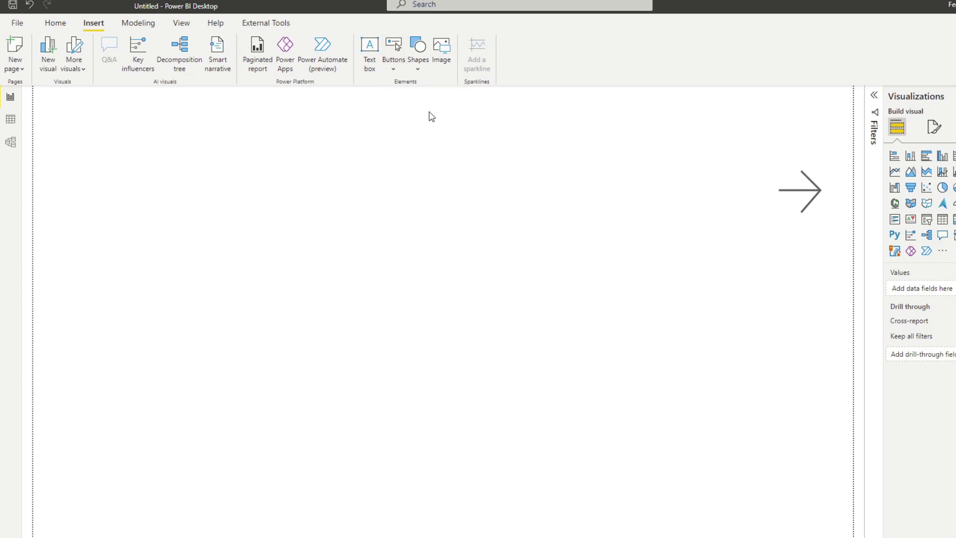
left_click(398, 75)
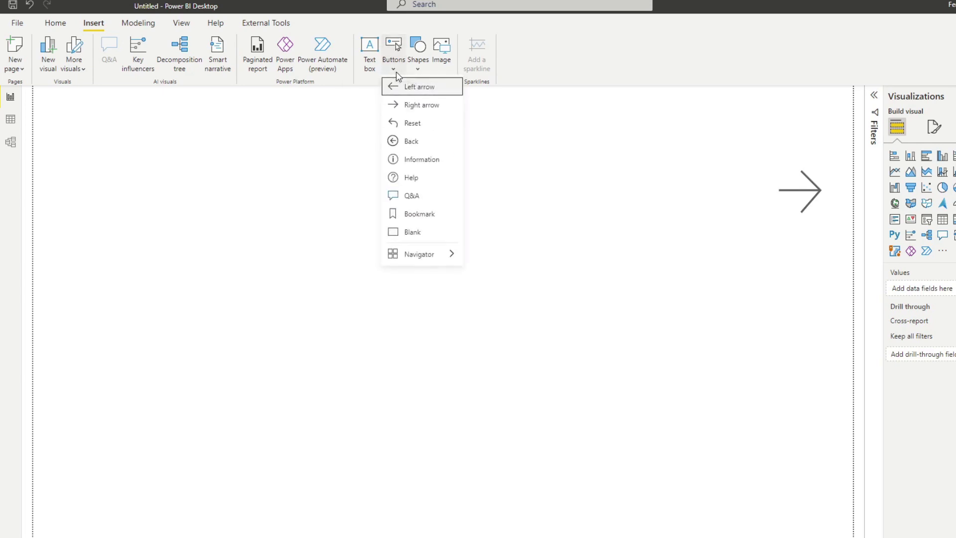
left_click(417, 233)
left_click_drag(55, 102, 782, 305)
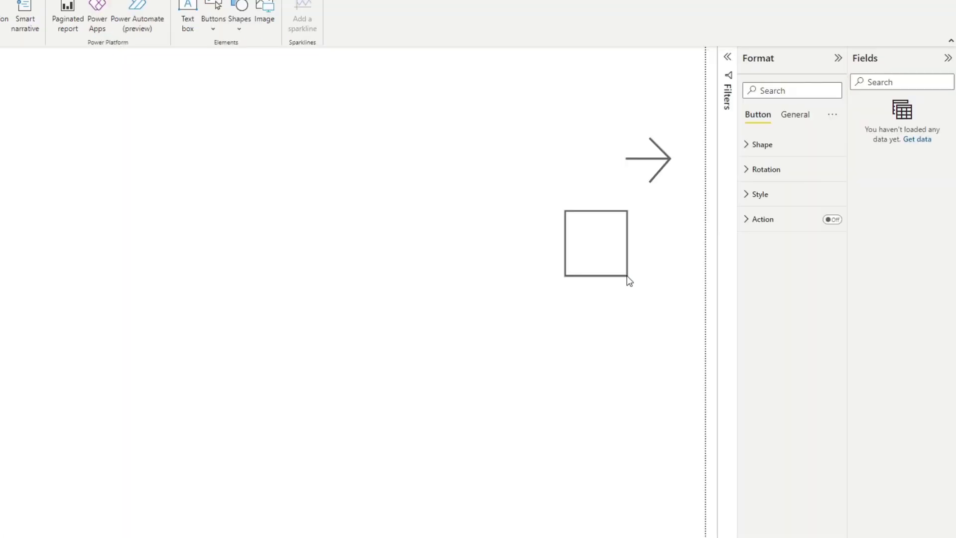
Place the blank button below the arrow, remove its border and icon, and turn on fill.
left_click_drag(607, 258, 650, 277)
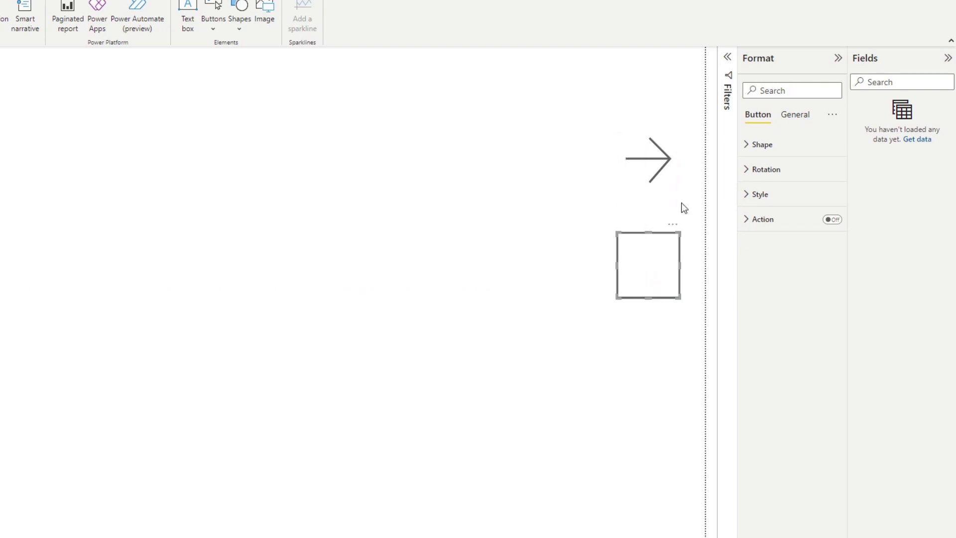
left_click(761, 196)
scroll(798, 386, "down", 3)
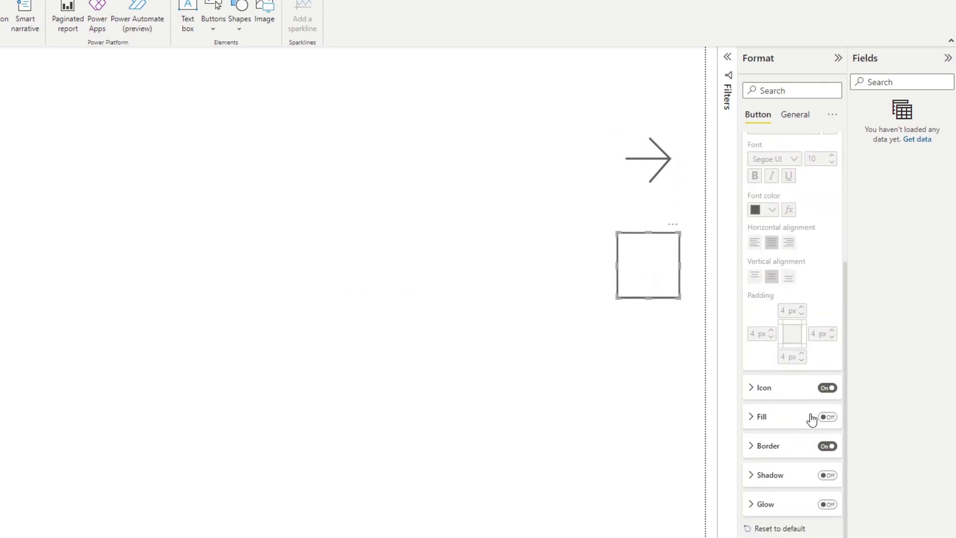
left_click(826, 445)
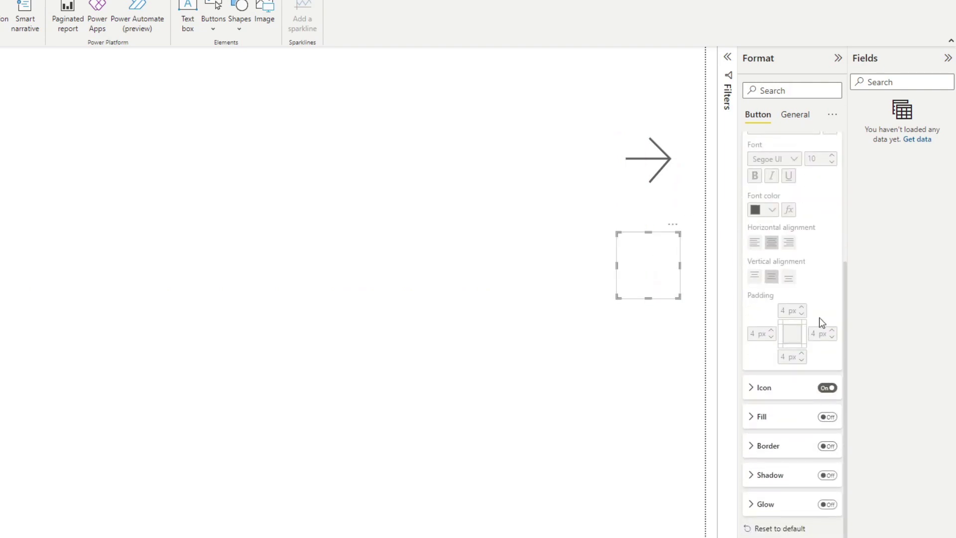
scroll(817, 332, "up", 3)
scroll(797, 348, "down", 3)
left_click(827, 387)
left_click(826, 417)
scroll(807, 415, "up", 3)
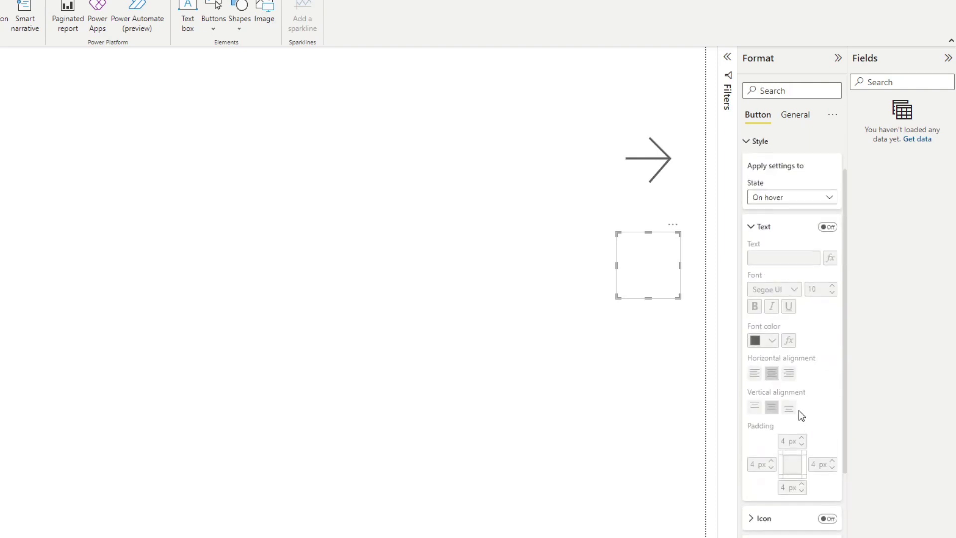
Load the 3D-glasses image 1.png from the Desktop as the button's fill image.
left_click(802, 199)
scroll(767, 294, "down", 3)
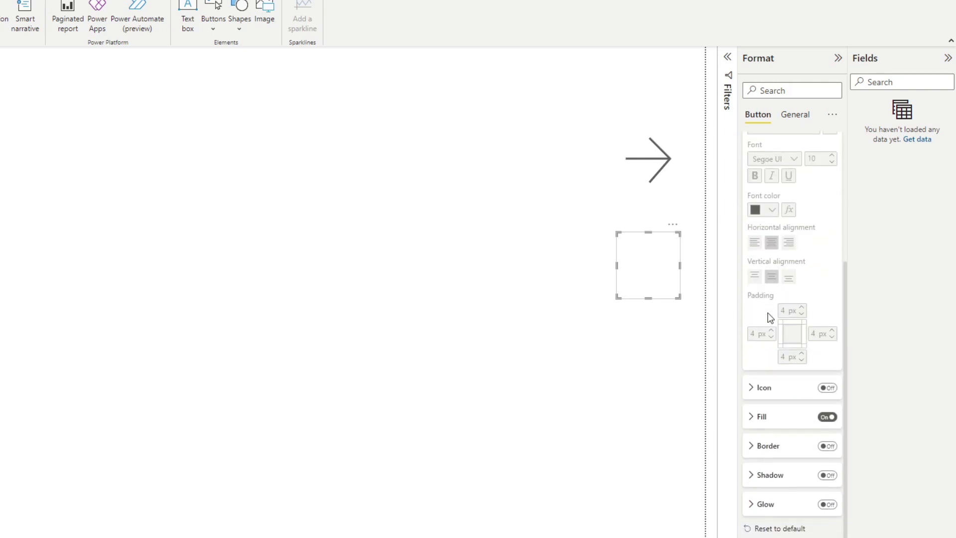
left_click(771, 421)
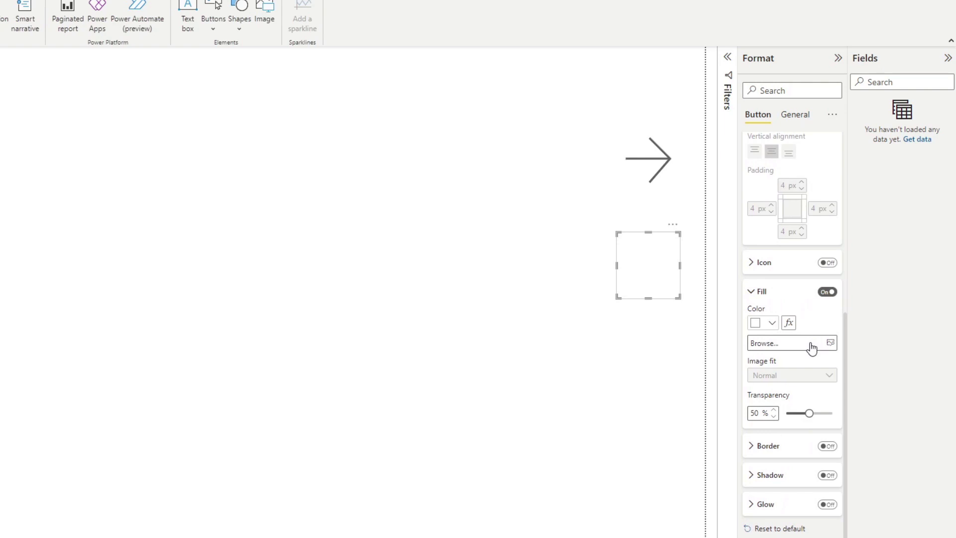
left_click(811, 343)
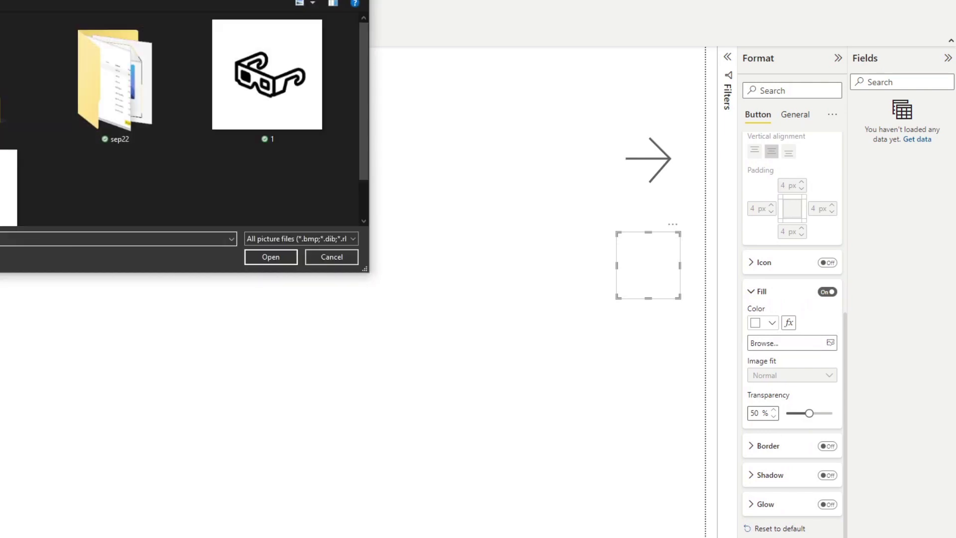
left_click_drag(219, 5, 530, 38)
scroll(553, 184, "down", 1)
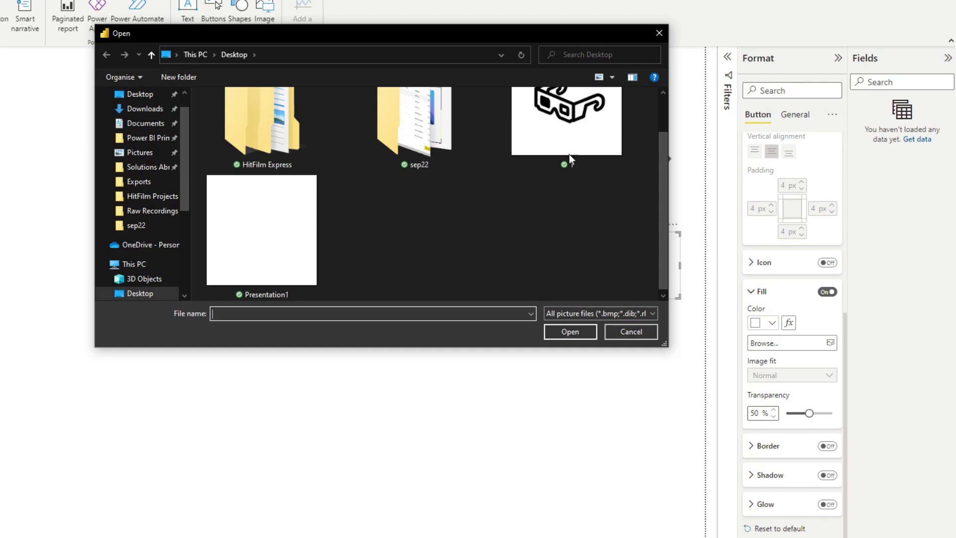
scroll(569, 154, "up", 1)
left_click(581, 197)
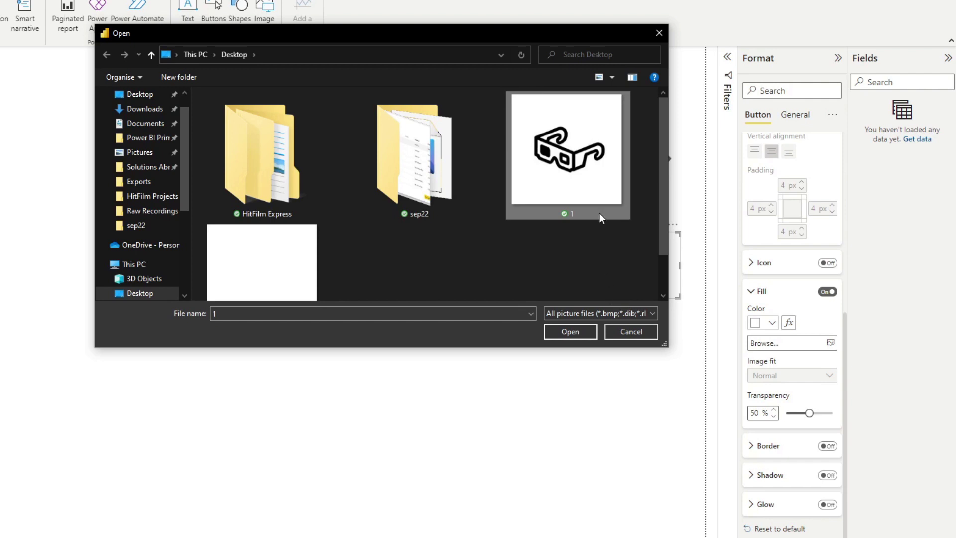
left_click(573, 330)
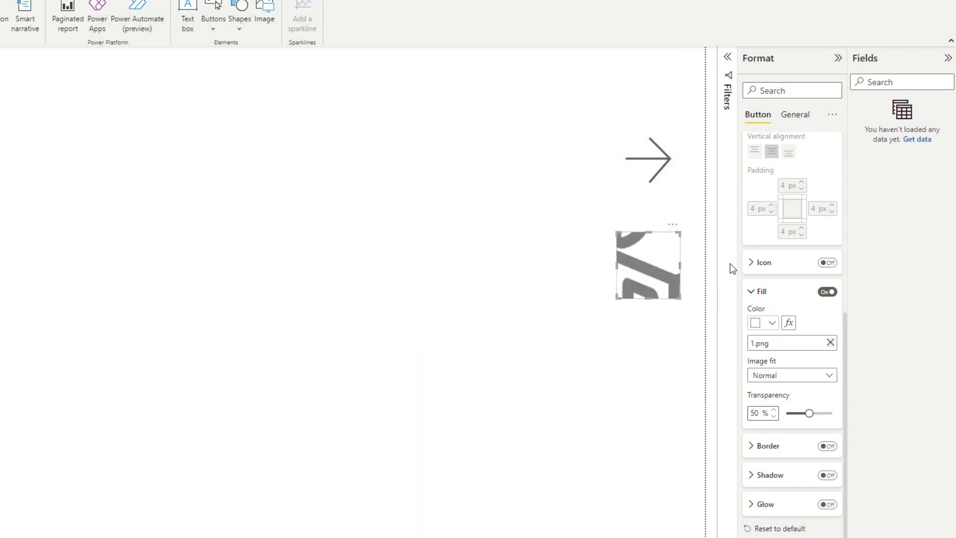
Set the glasses image fit to Fit, transparency to 0%, and enlarge the button.
left_click(774, 377)
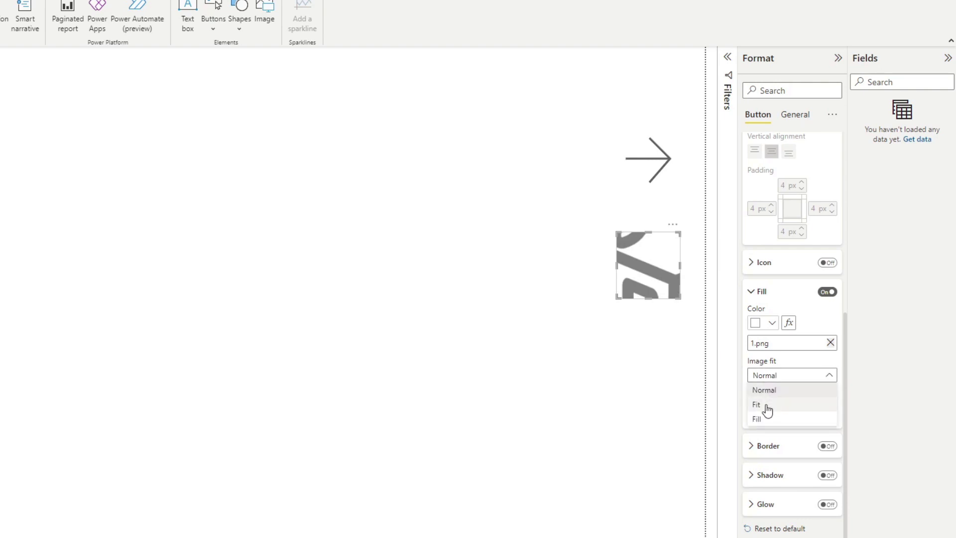
left_click(766, 404)
left_click_drag(803, 414, 772, 419)
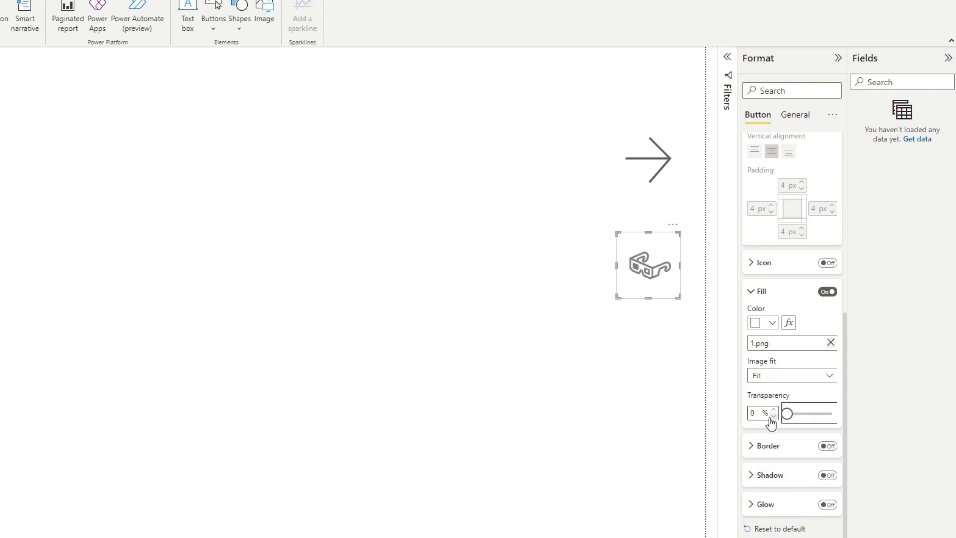
left_click_drag(623, 298, 596, 320)
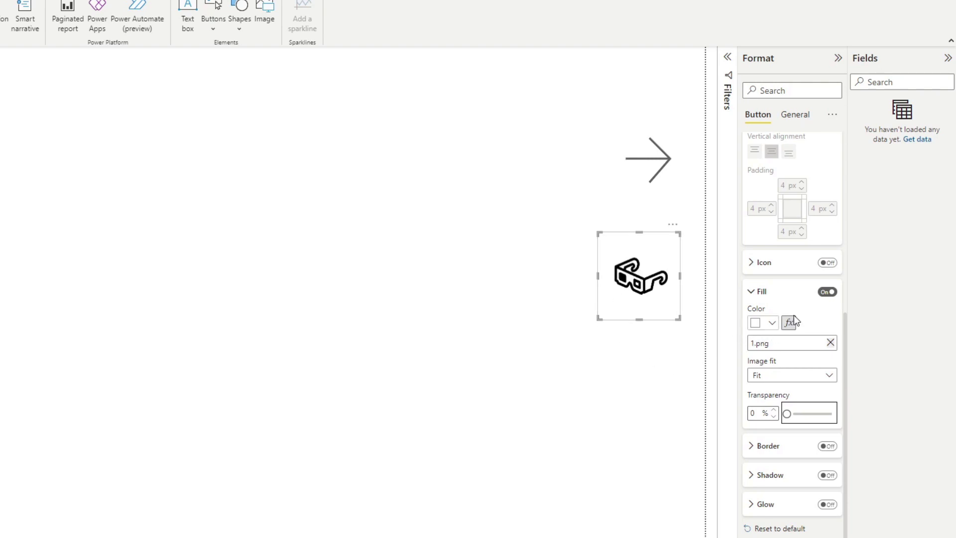
scroll(797, 311, "up", 6)
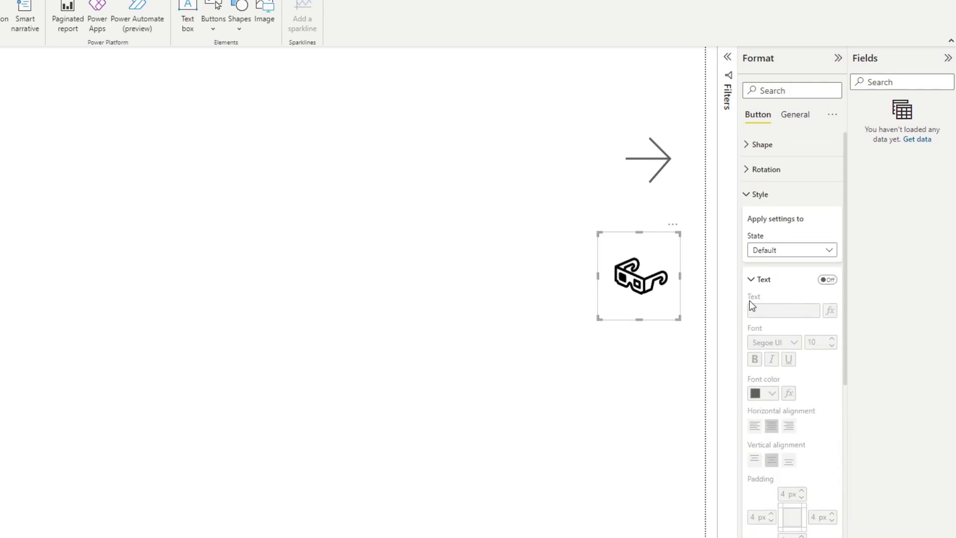
Nudge the glasses button left and switch its style to the On hover state.
left_click_drag(668, 293, 635, 281)
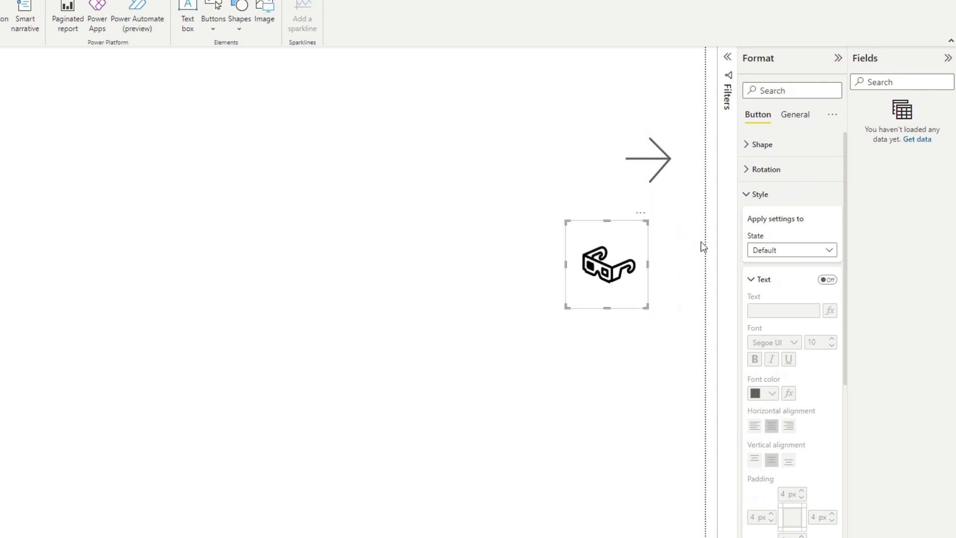
left_click(781, 251)
left_click(784, 279)
scroll(826, 343, "down", 6)
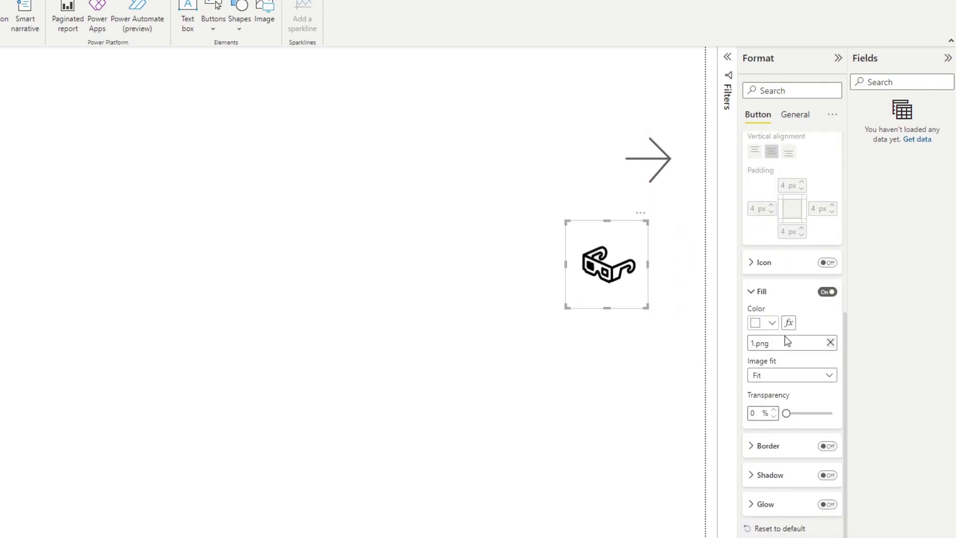
Replace the hover fill 1.png with Presentation1.gif, set Image fit to Fit, and deselect.
left_click(829, 341)
left_click(774, 343)
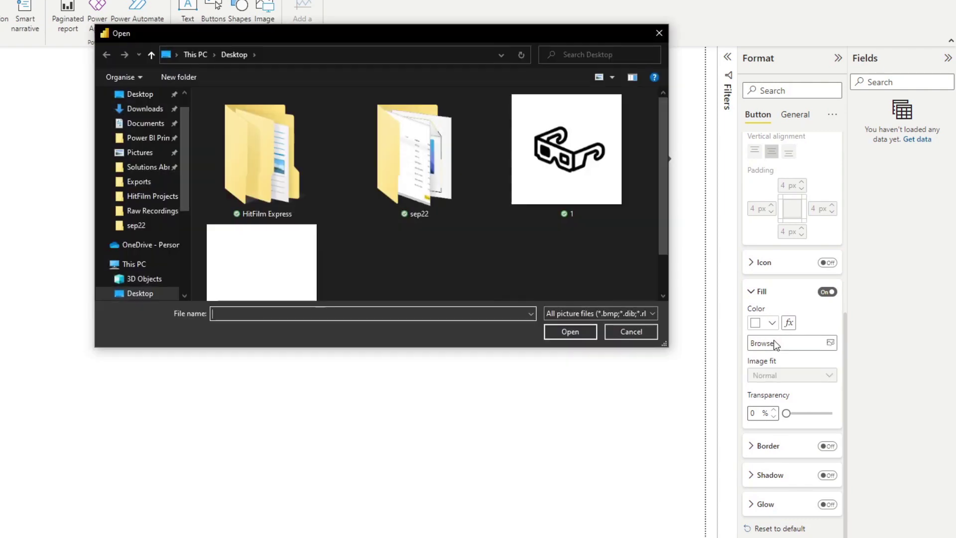
scroll(581, 162, "down", 1)
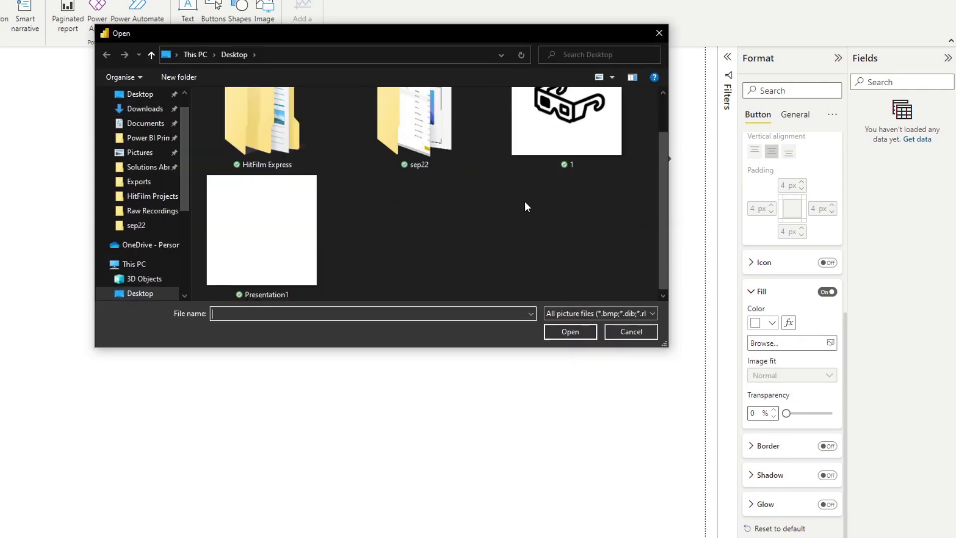
left_click(288, 255)
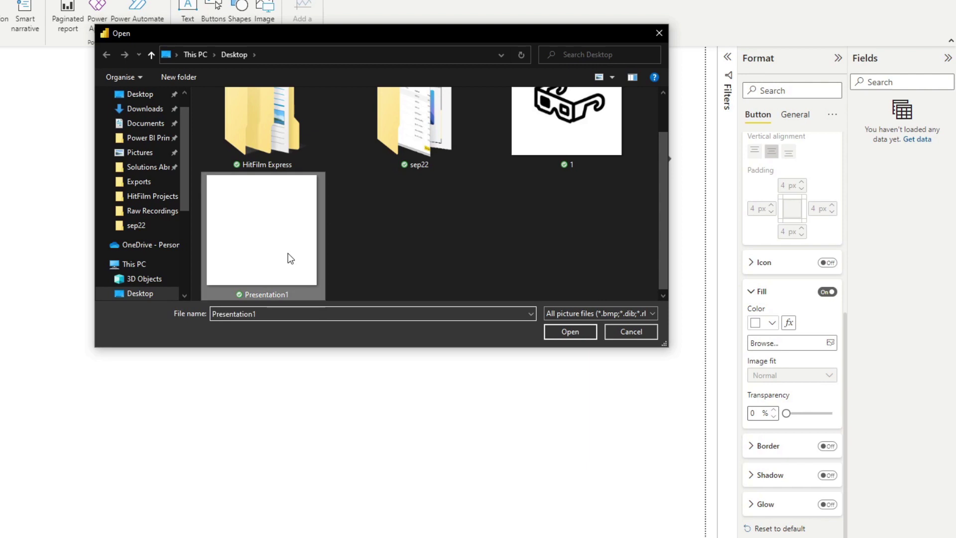
left_click(573, 331)
left_click(772, 377)
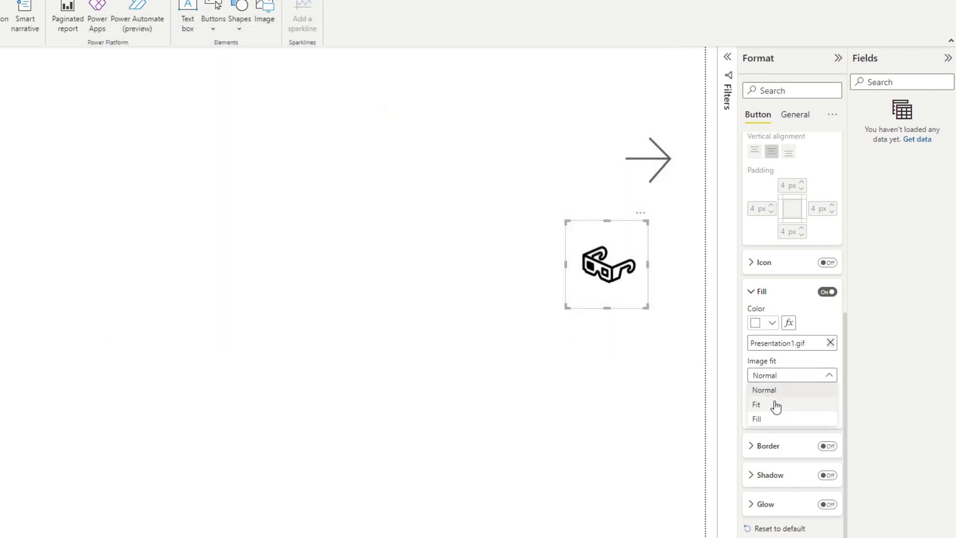
left_click(775, 406)
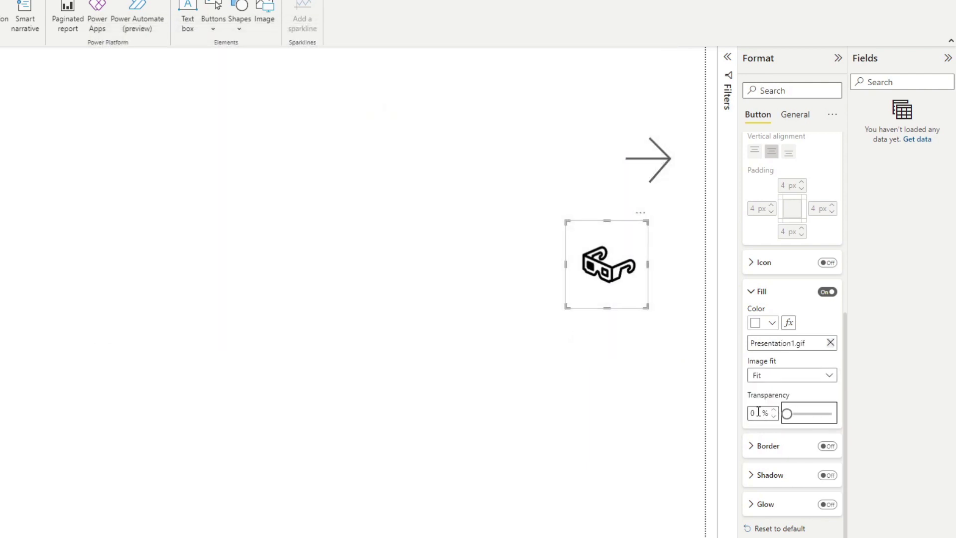
left_click(633, 365)
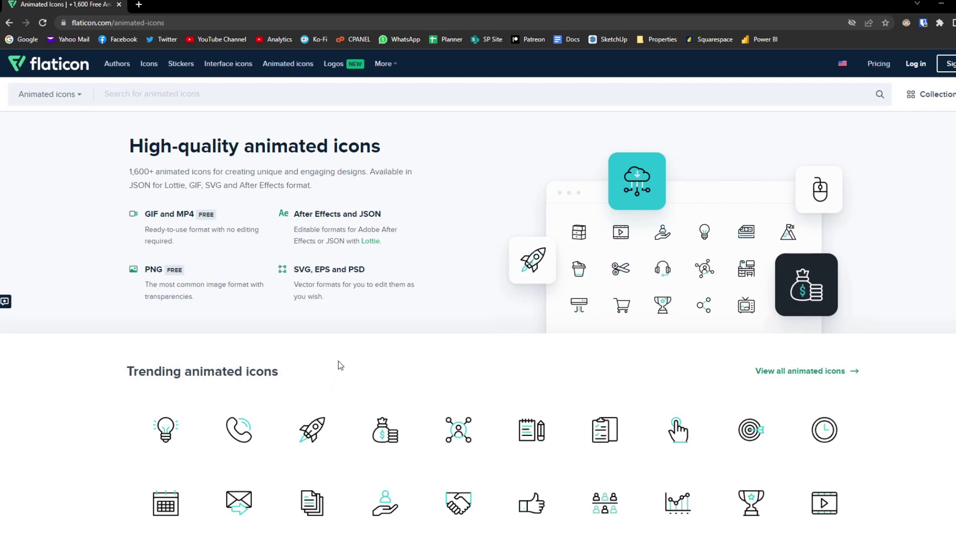
Open the trending Phone animated icon and download it as a GIF, then as a PNG.
left_click(238, 428)
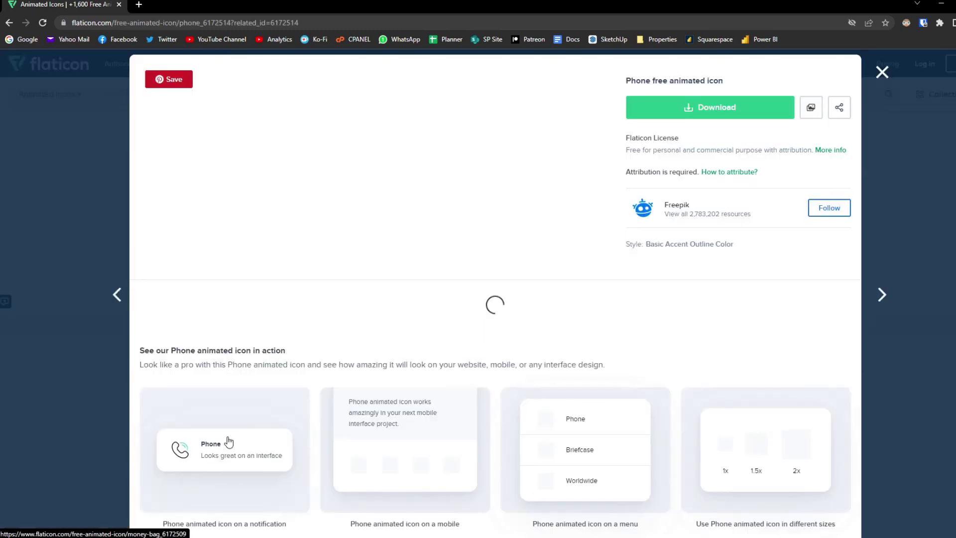
left_click(749, 113)
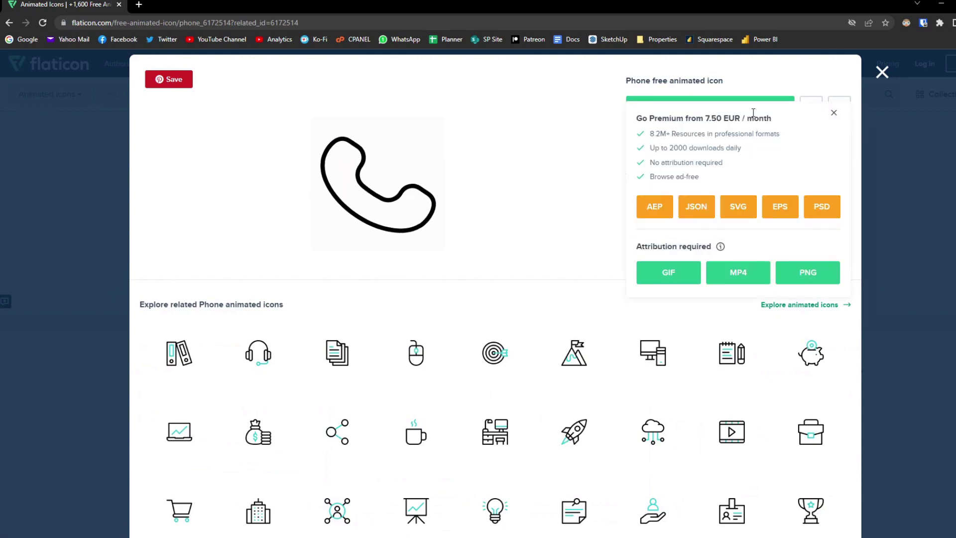
left_click(678, 278)
left_click(719, 107)
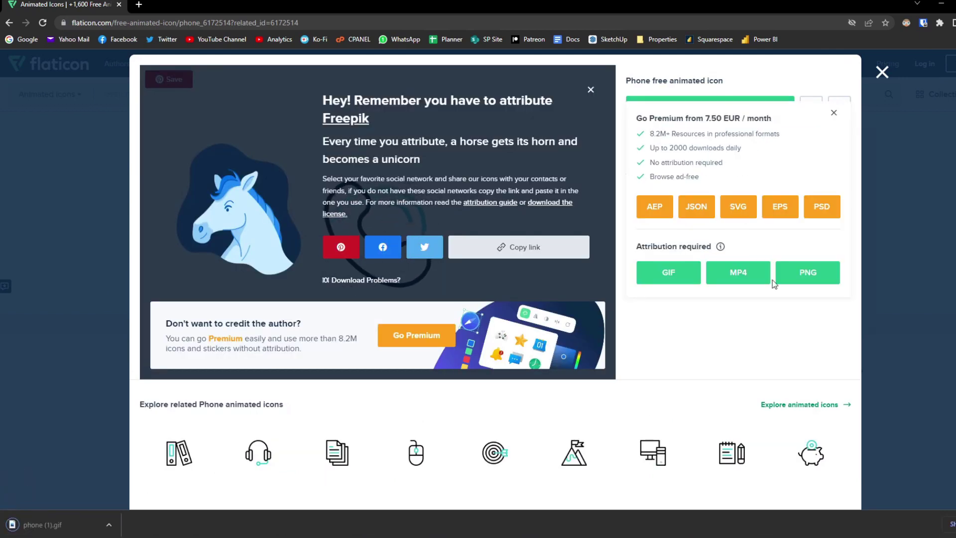
left_click(802, 271)
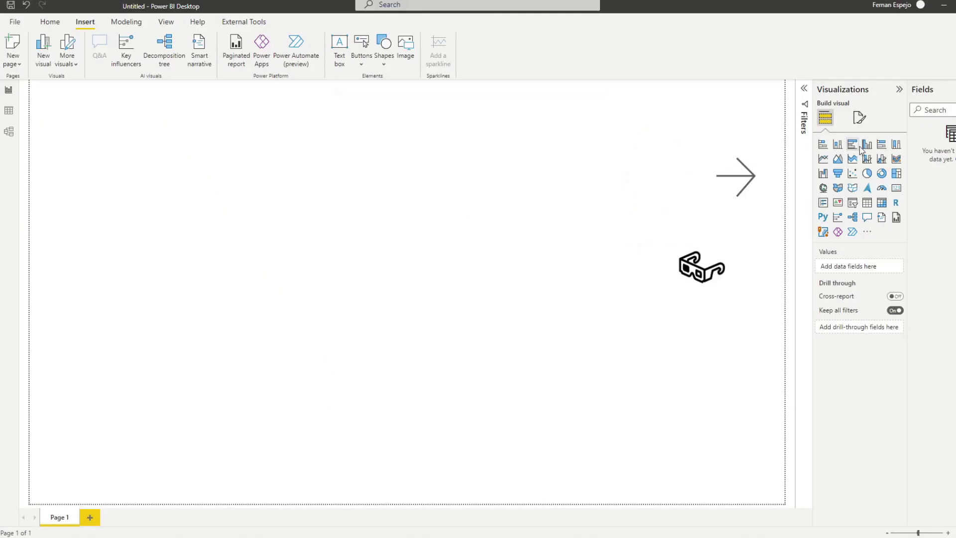
Insert a blank button below the glasses, remove its border and icon, and enable fill.
scroll(264, 62, "up", 1)
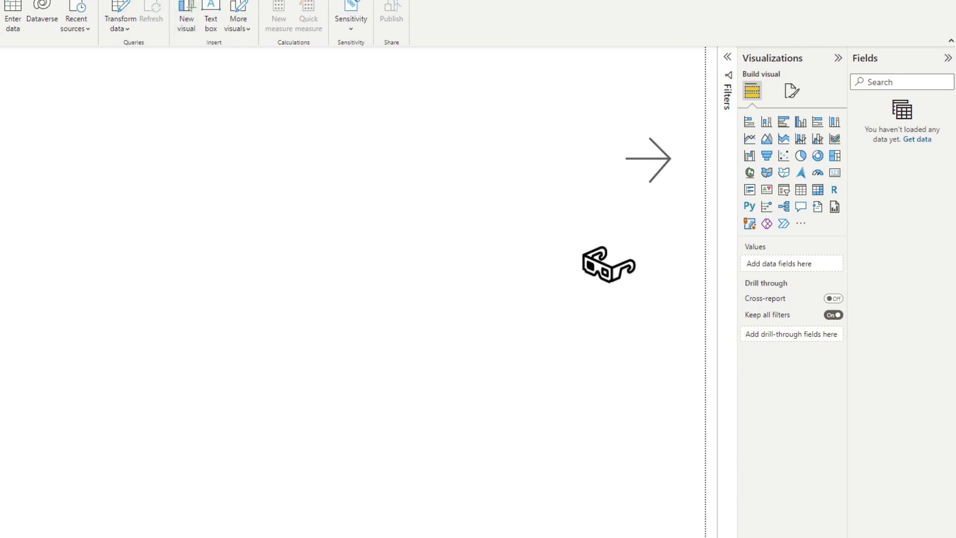
scroll(213, 21, "down", 1)
left_click(213, 20)
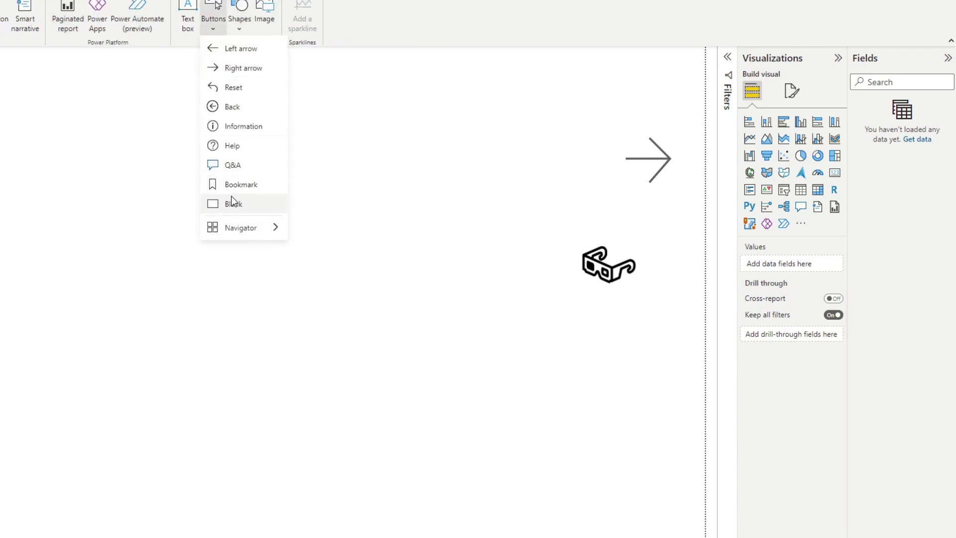
left_click(233, 204)
left_click_drag(468, 408, 614, 413)
left_click(794, 198)
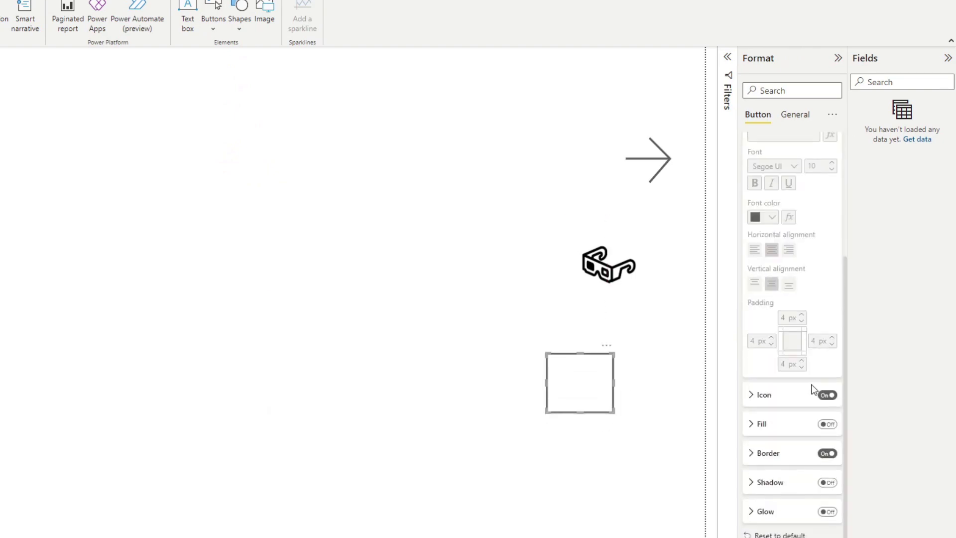
left_click(827, 446)
left_click(827, 388)
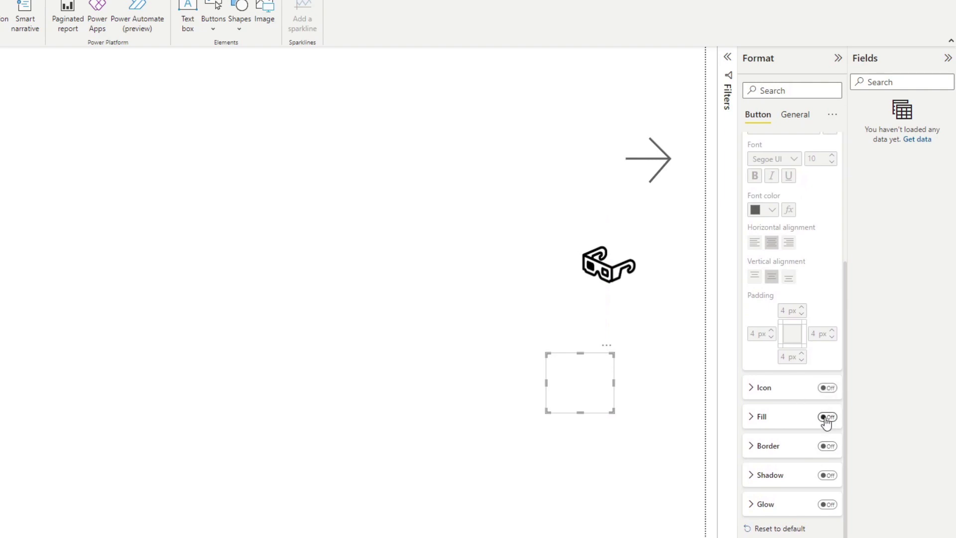
left_click(828, 416)
left_click(795, 417)
Fill the button with phone (1).png from Downloads, with Image fit set to Fit.
left_click(782, 468)
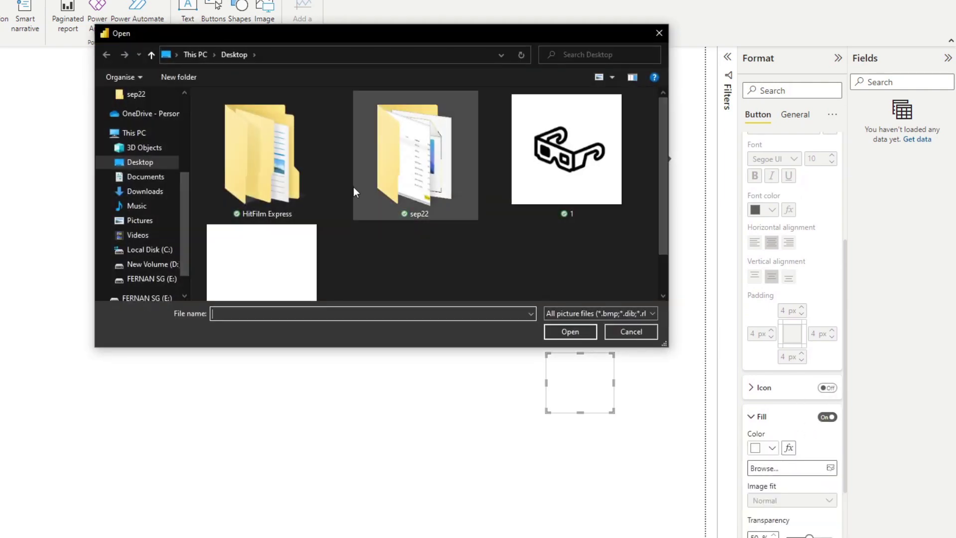
left_click(139, 191)
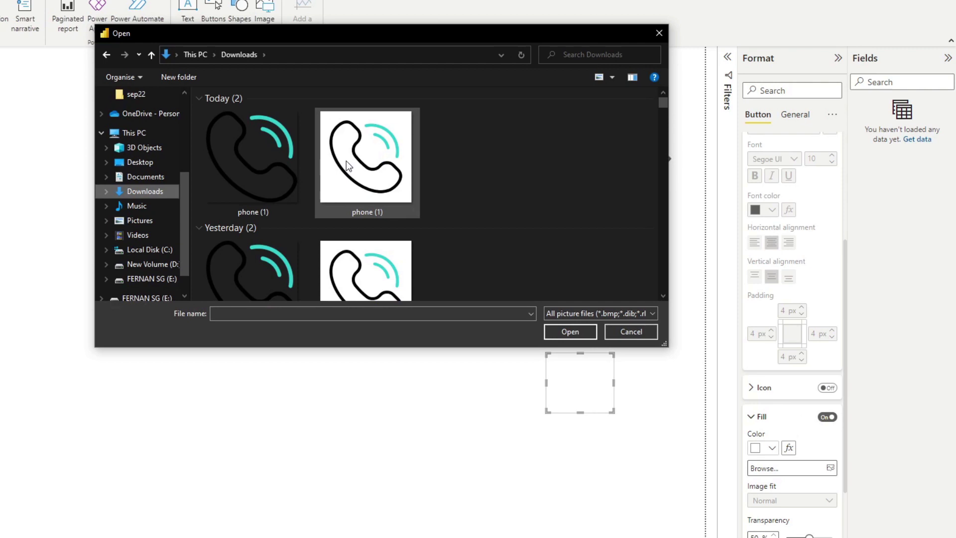
left_click(364, 170)
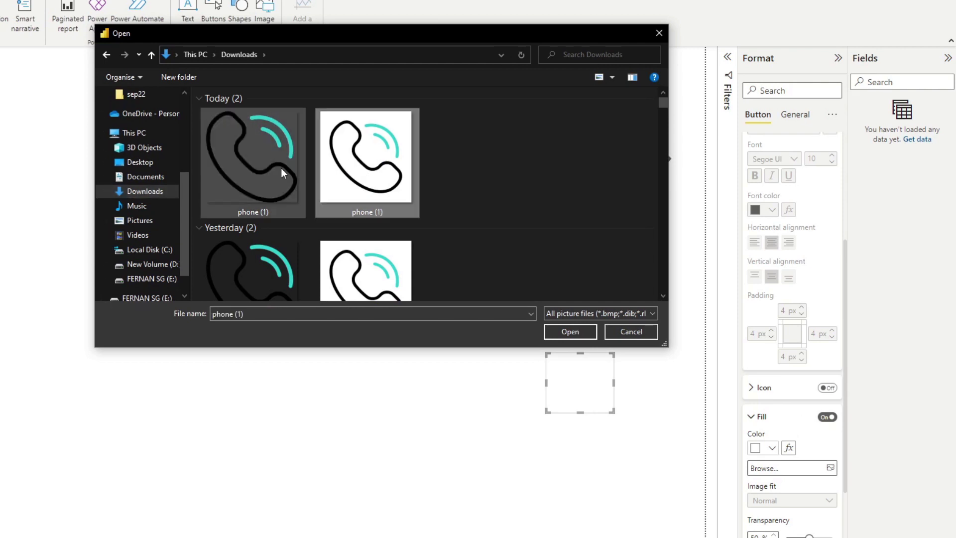
left_click(570, 331)
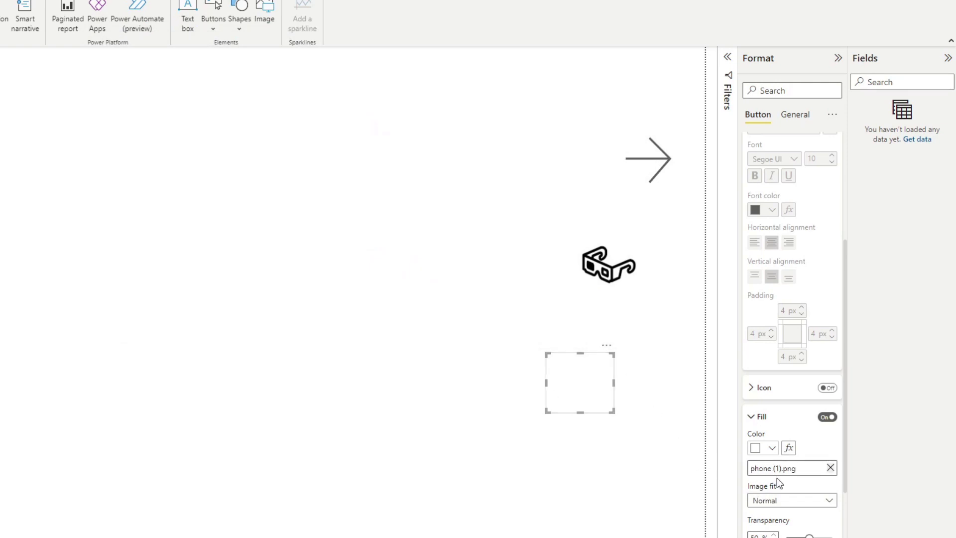
left_click(785, 501)
left_click(761, 524)
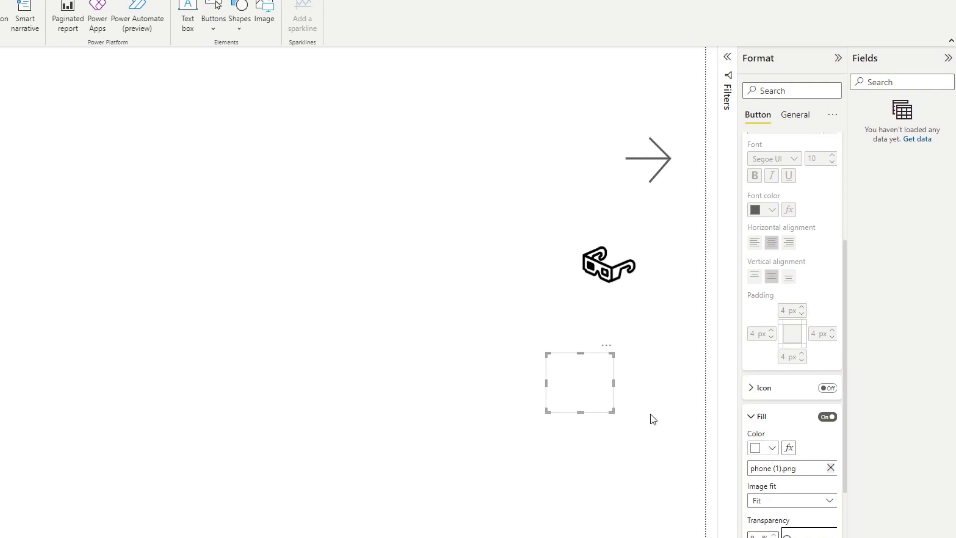
For the Default state, set the fill image to phone (1).png, replacing a mistaken GIF.
scroll(782, 202, "up", 3)
left_click(782, 199)
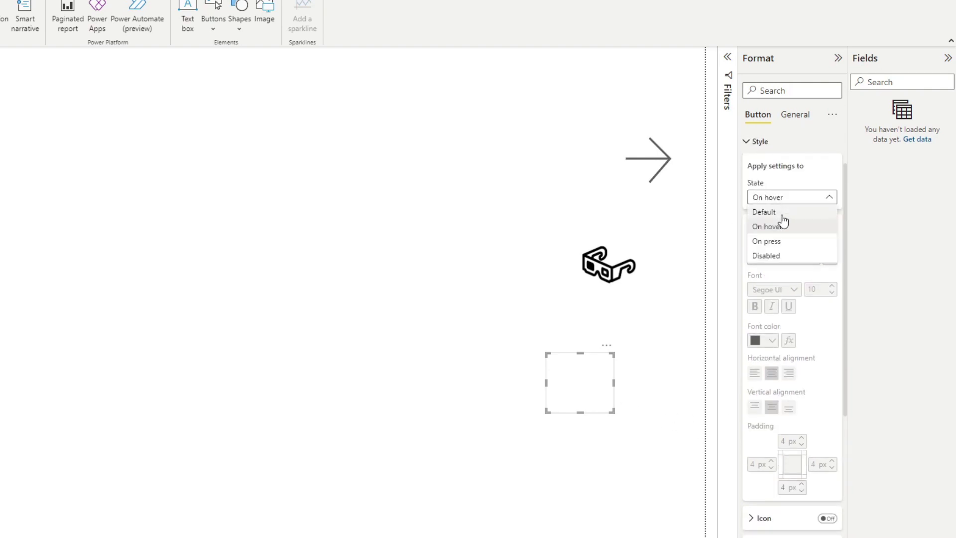
left_click(779, 211)
scroll(779, 439, "down", 2)
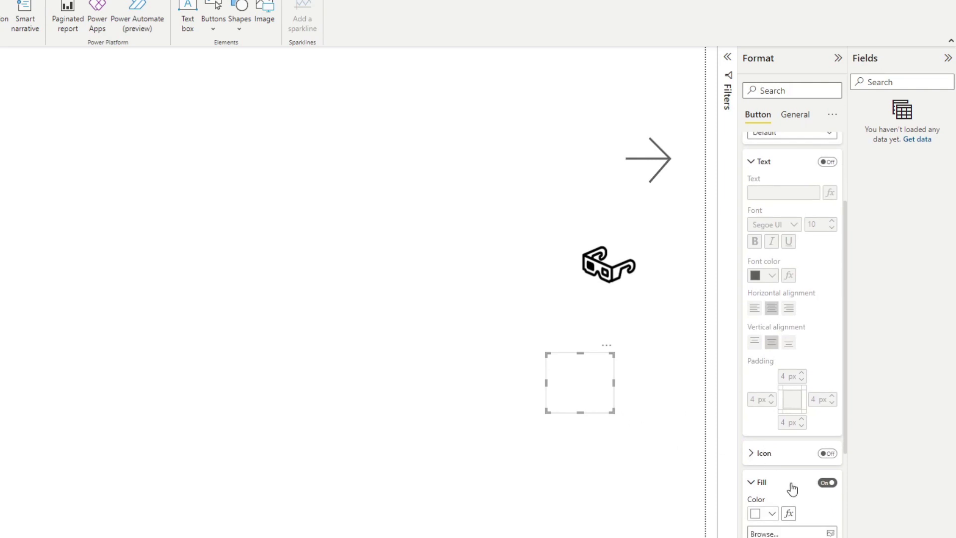
scroll(789, 486, "down", 2)
left_click(781, 470)
double_click(355, 163)
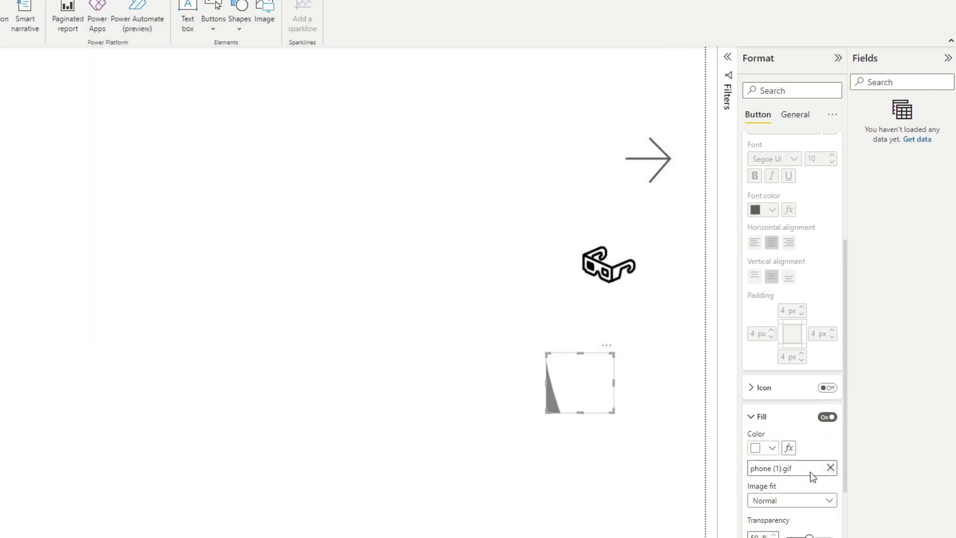
left_click(830, 467)
left_click(831, 468)
double_click(285, 174)
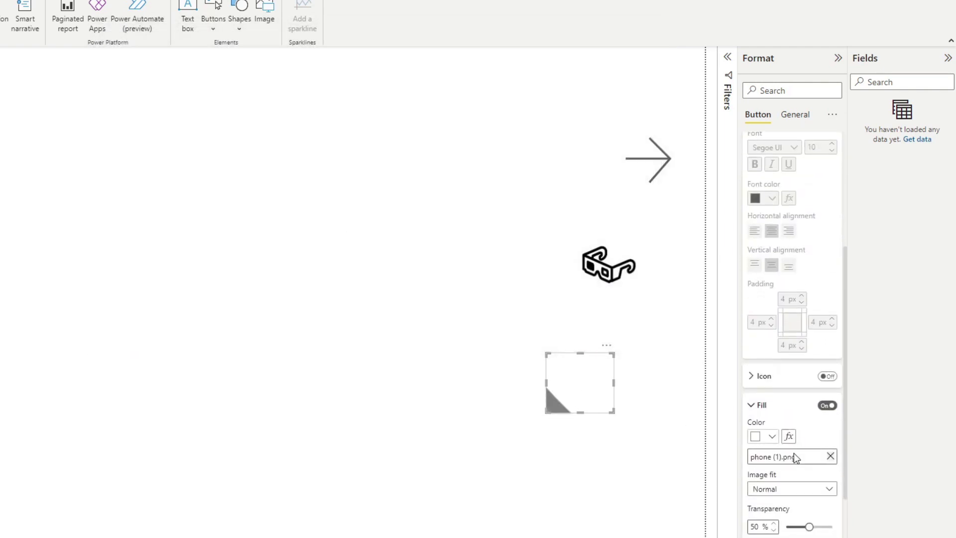
Fit the phone image, set transparency to 0%, and make the button slightly taller.
left_click(781, 491)
left_click(775, 516)
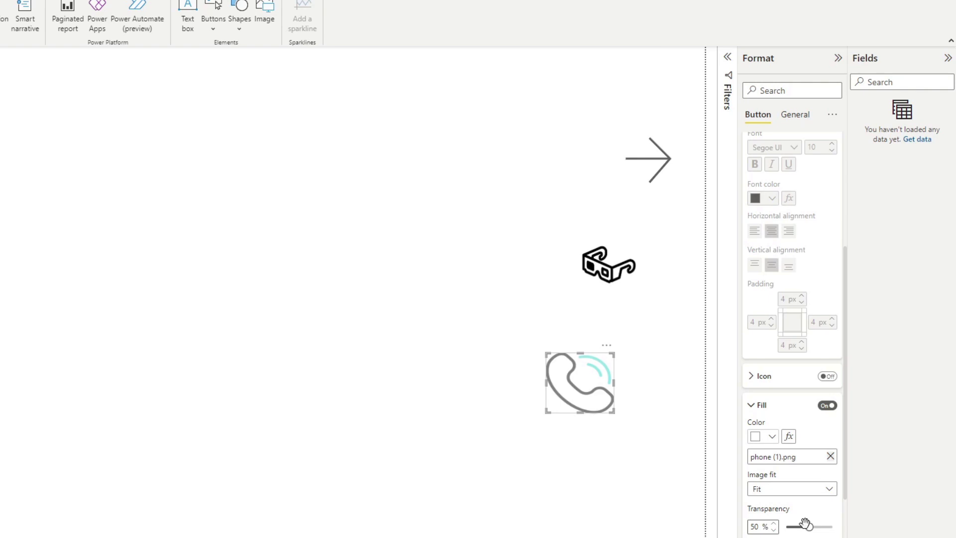
left_click_drag(807, 525, 784, 526)
left_click_drag(615, 411, 613, 424)
left_click(609, 421)
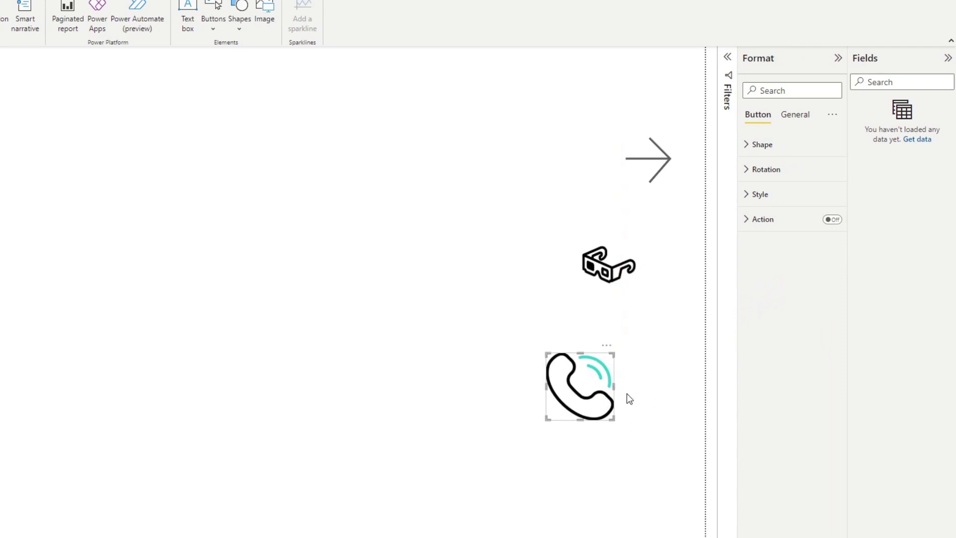
Switch the phone button's Style settings to the On hover state.
left_click(787, 115)
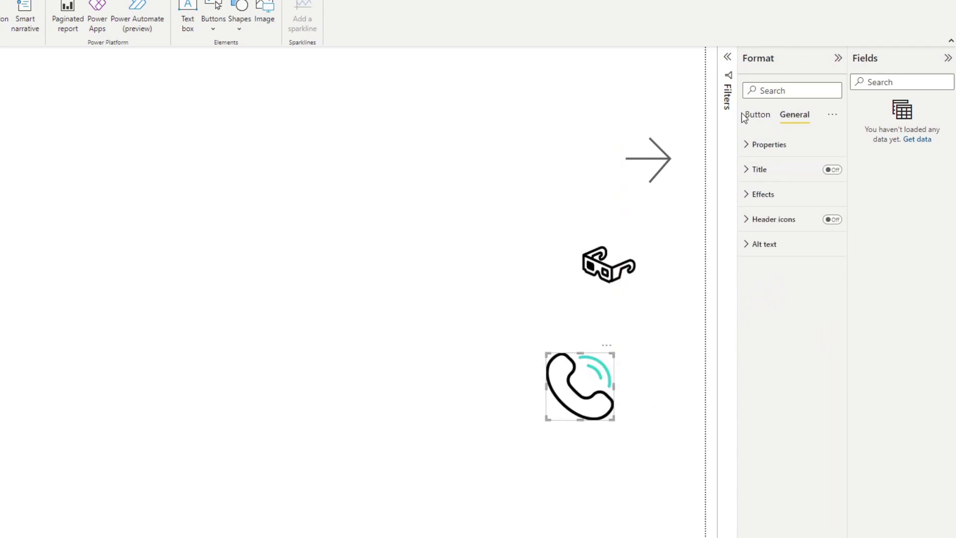
left_click(757, 115)
left_click(769, 195)
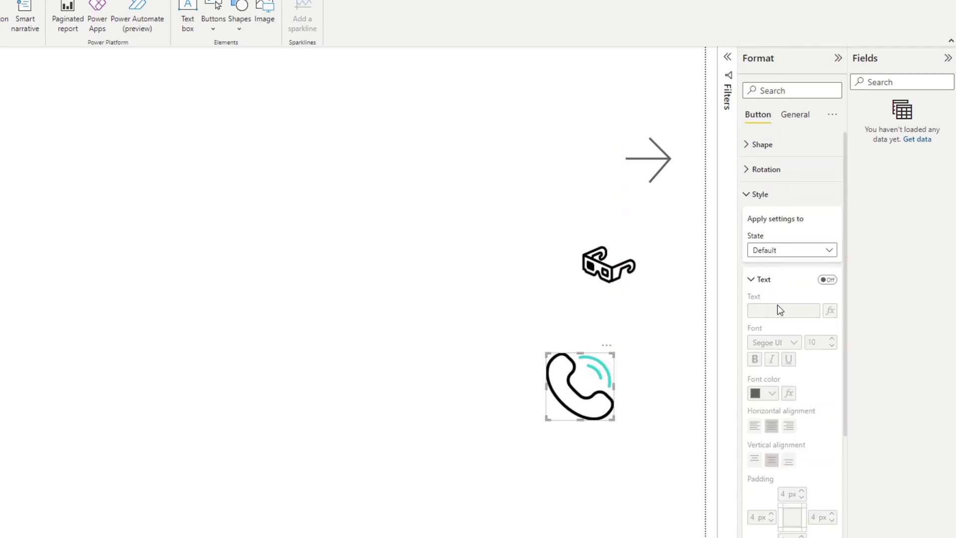
left_click(783, 250)
left_click(772, 276)
scroll(800, 416, "down", 4)
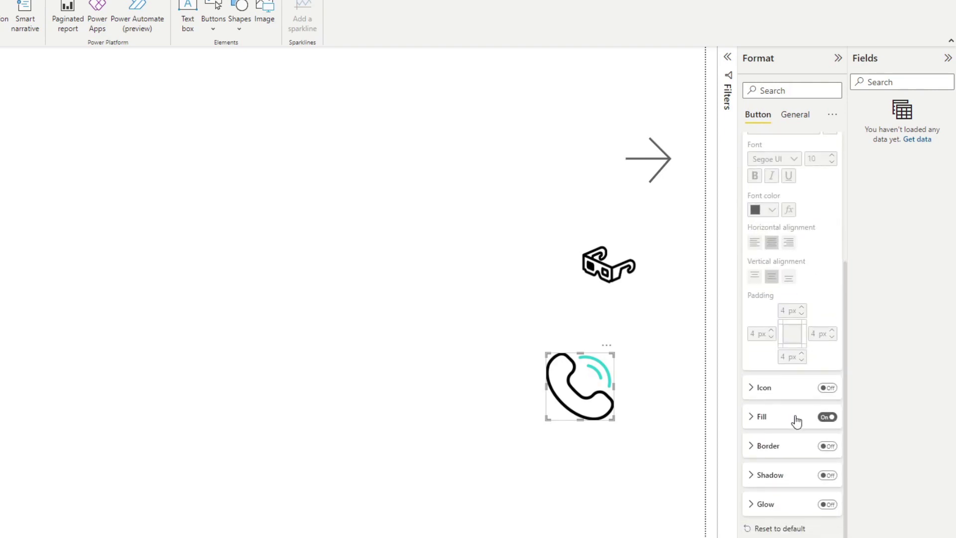
Replace the hover fill PNG with phone (1).gif, keeping image fit at Normal.
left_click(796, 420)
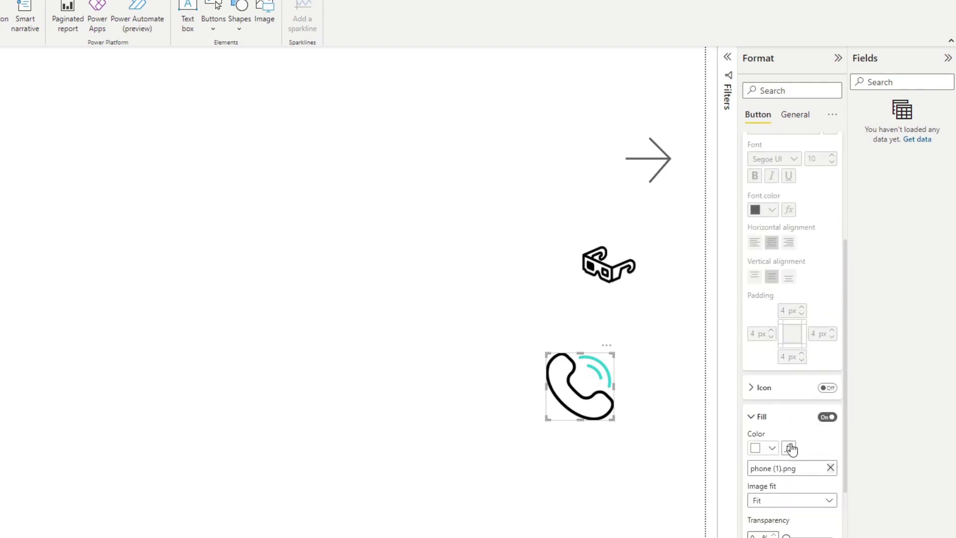
left_click(829, 467)
left_click(798, 468)
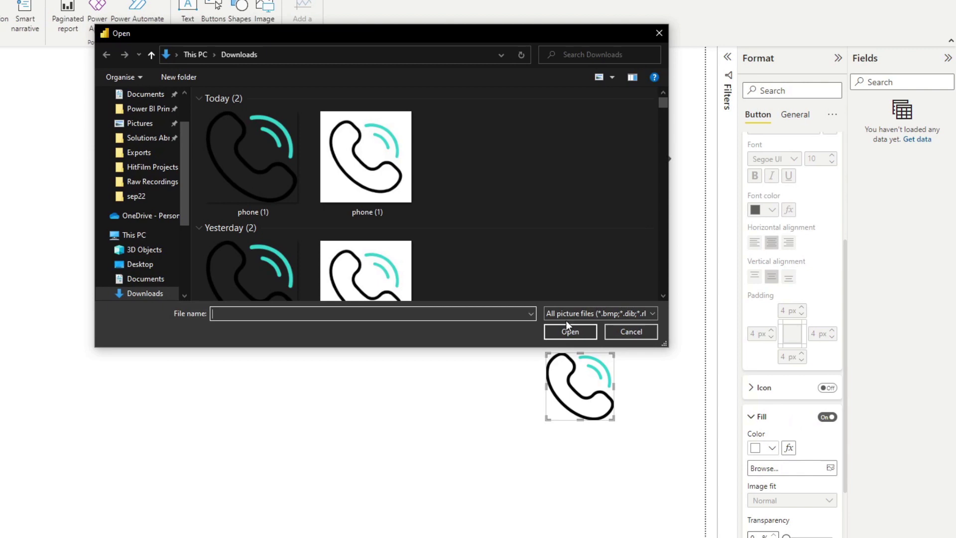
left_click(261, 172)
left_click(333, 156)
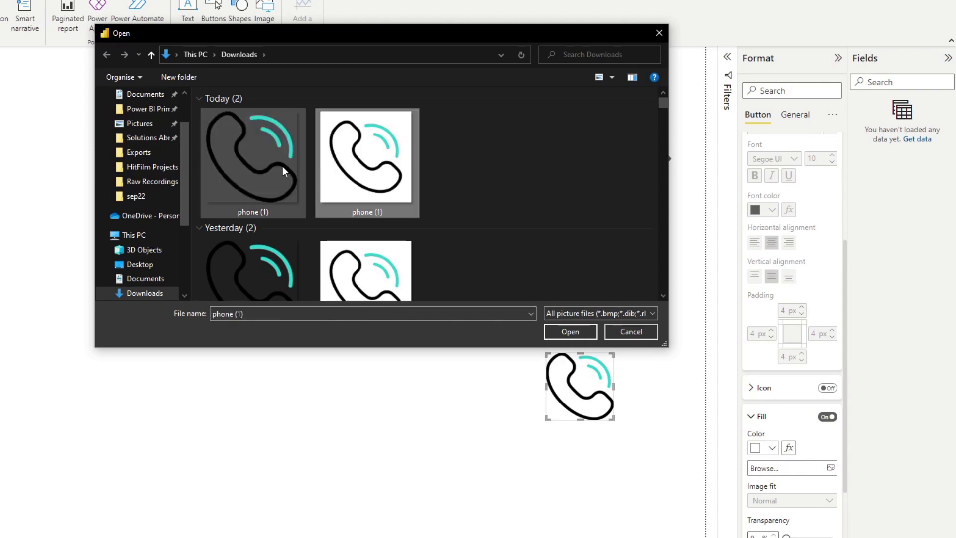
left_click(569, 332)
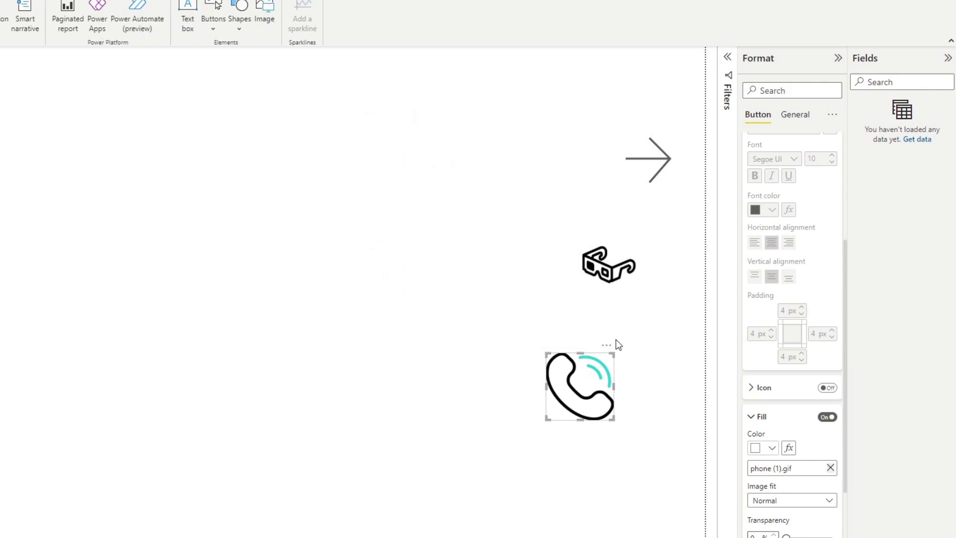
left_click(817, 502)
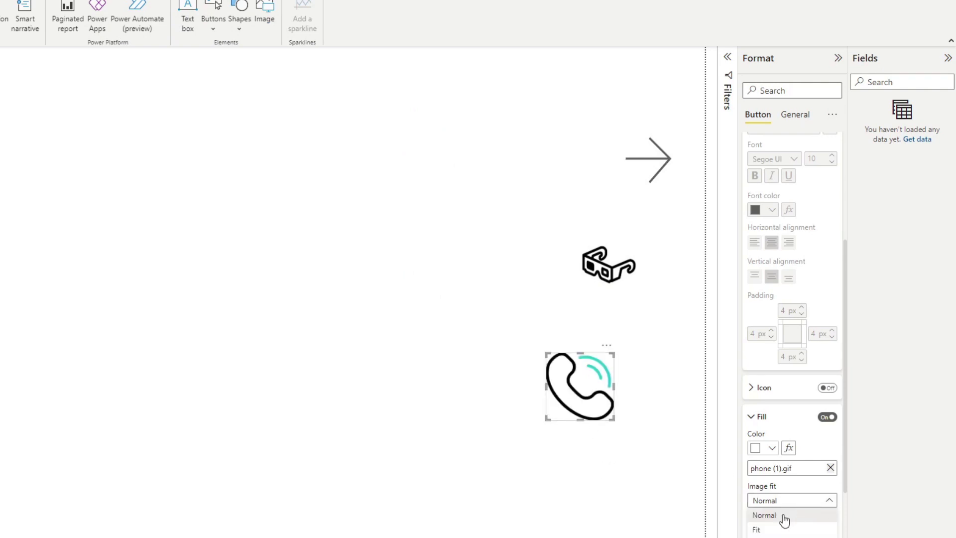
left_click(771, 528)
left_click(591, 447)
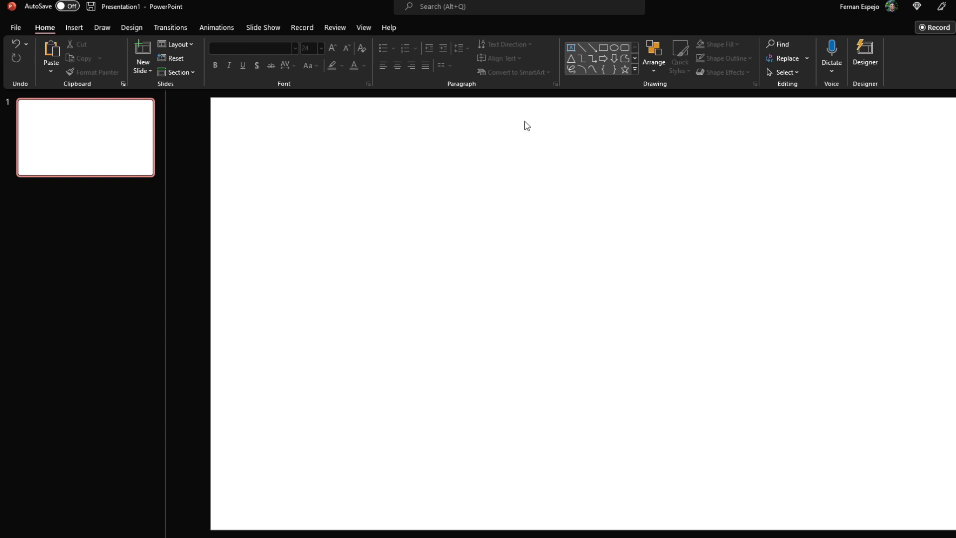
Start a Custom slide size from the Design tab's Slide Size options.
left_click(259, 30)
left_click(70, 28)
left_click(133, 28)
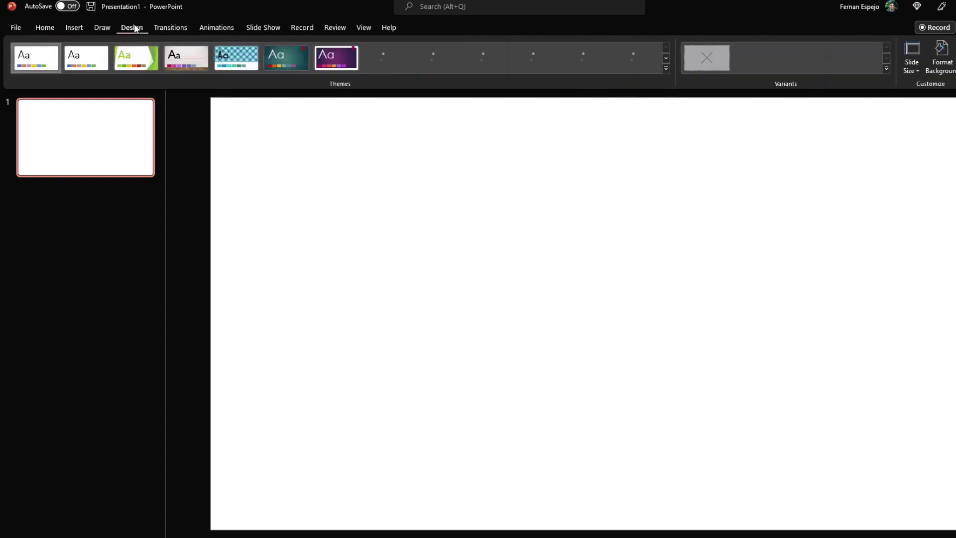
left_click(911, 61)
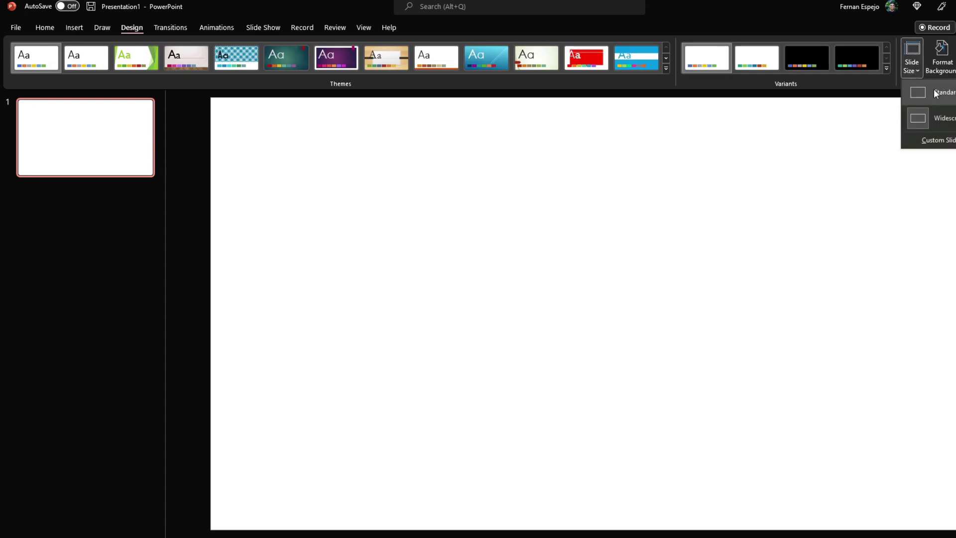
left_click(938, 140)
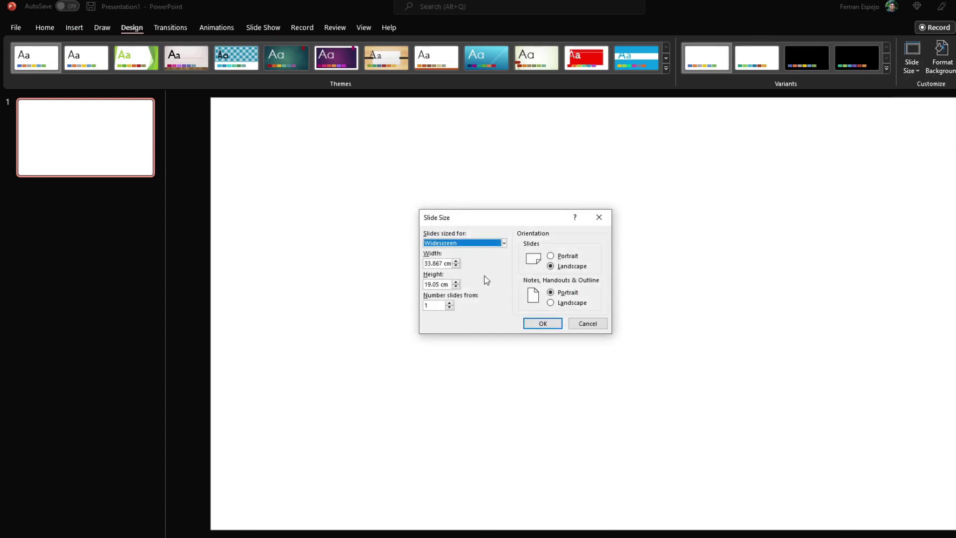
left_click(478, 244)
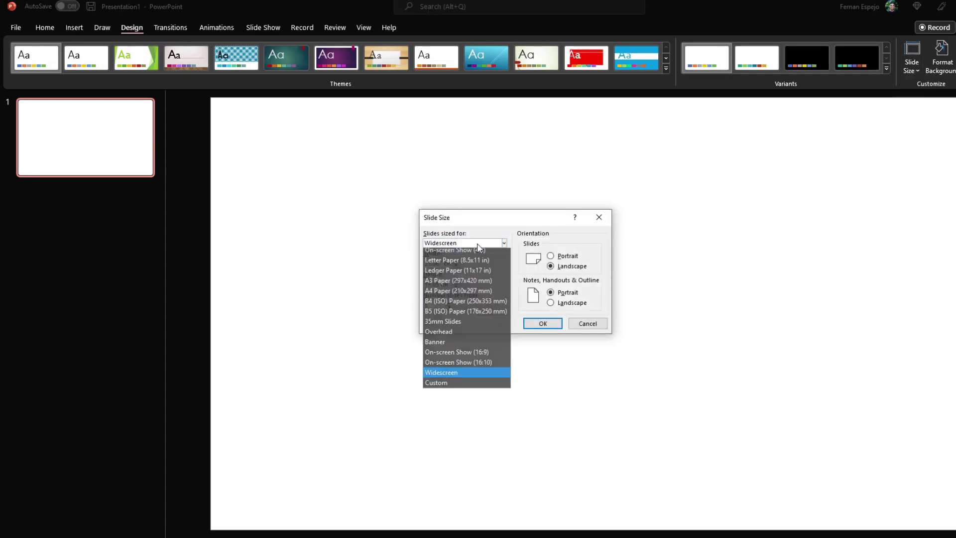
left_click(482, 388)
Set slide width and height to 5 cm and apply with Ensure Fit.
left_click(446, 264)
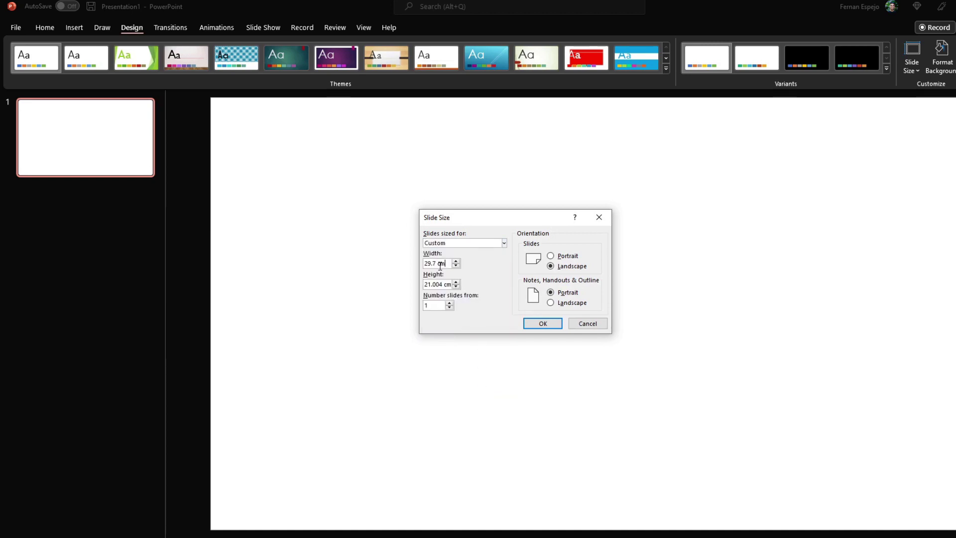
double_click(436, 264)
type("5")
double_click(429, 285)
type("54")
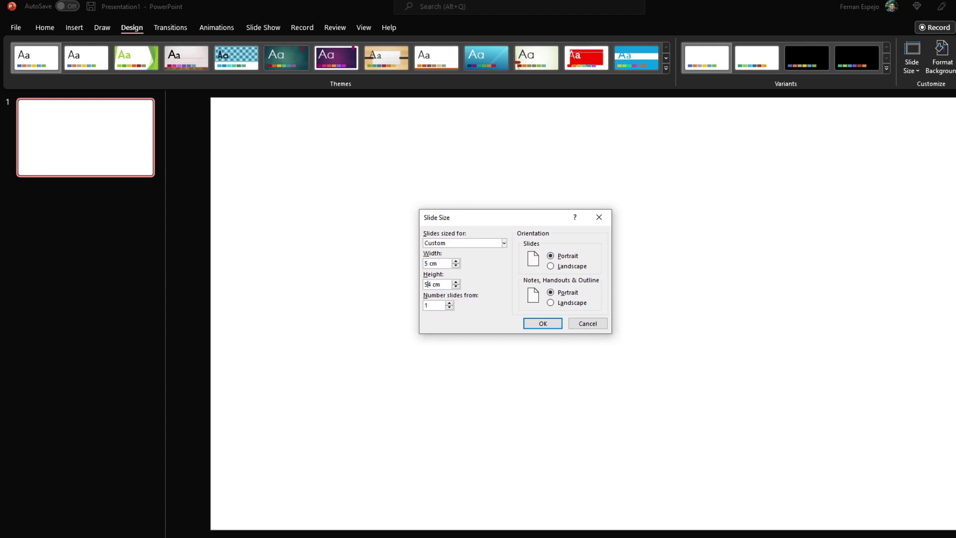
key("BackSpace")
left_click(529, 324)
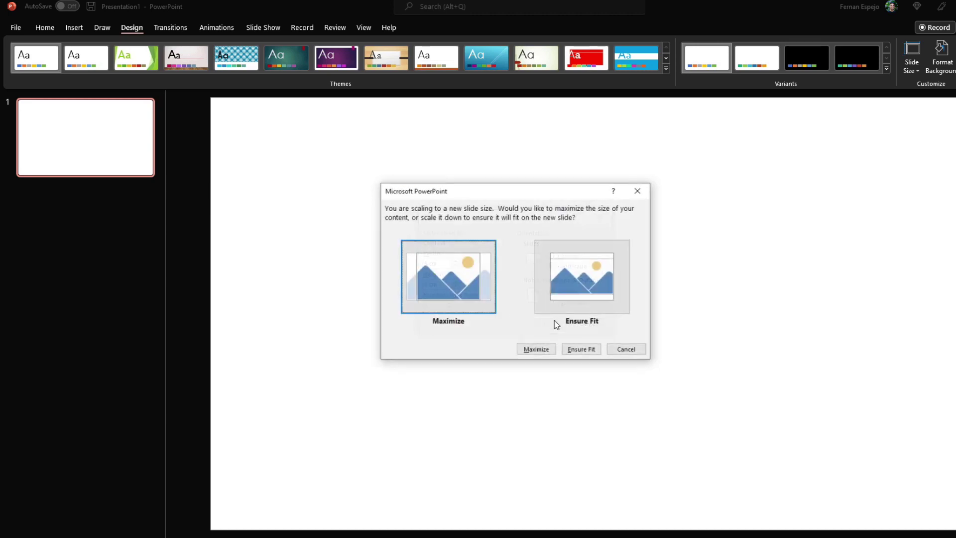
left_click(579, 348)
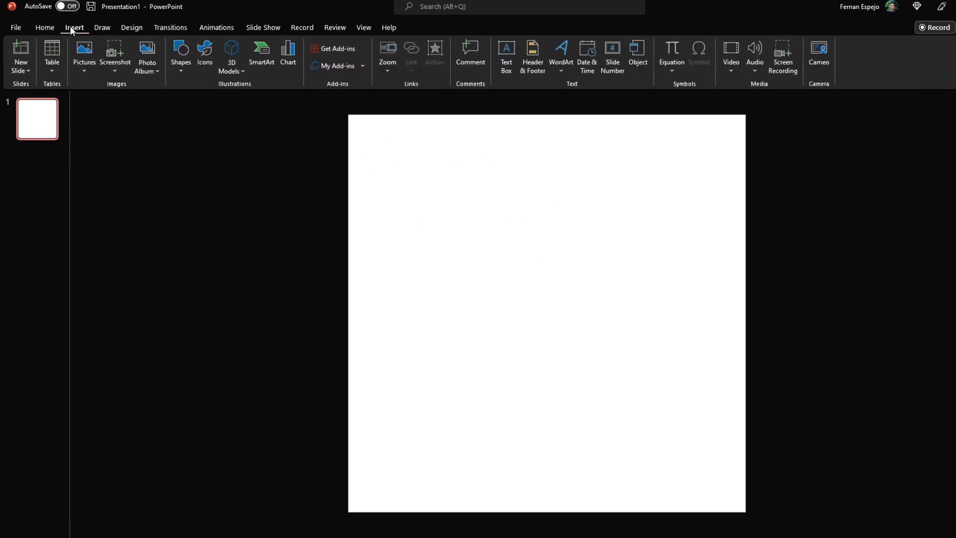
Insert the airplane icon, move it up-left and enlarge it to about 3.53 cm.
left_click(207, 64)
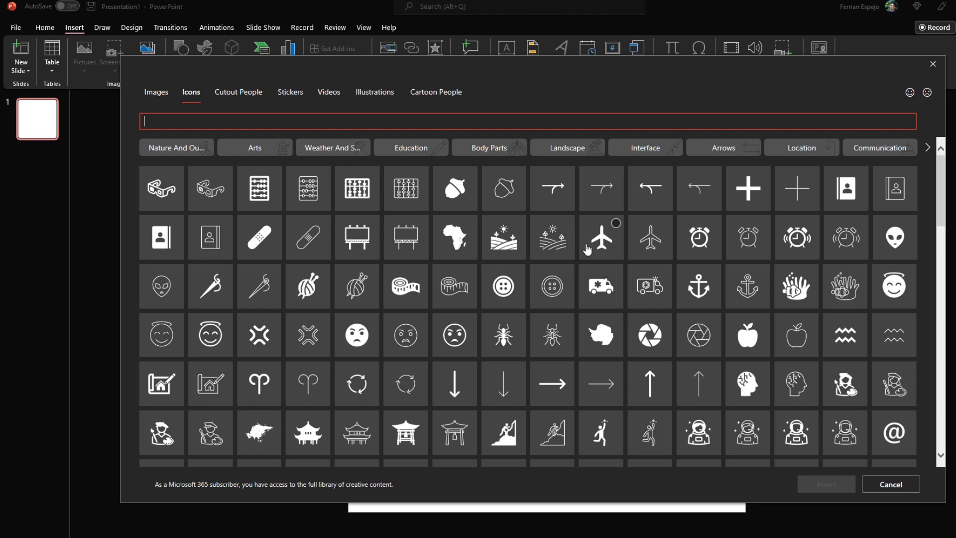
left_click(602, 229)
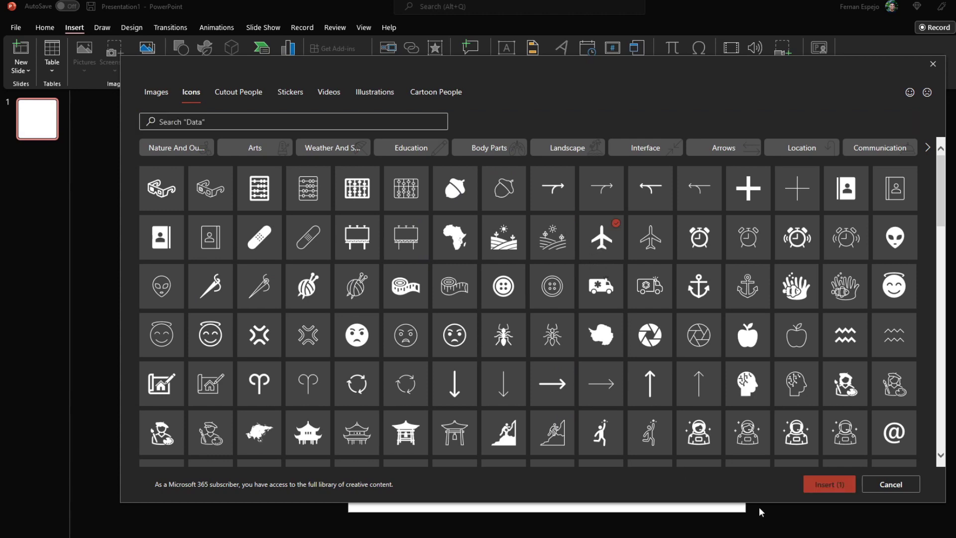
left_click(831, 485)
left_click_drag(550, 319, 512, 267)
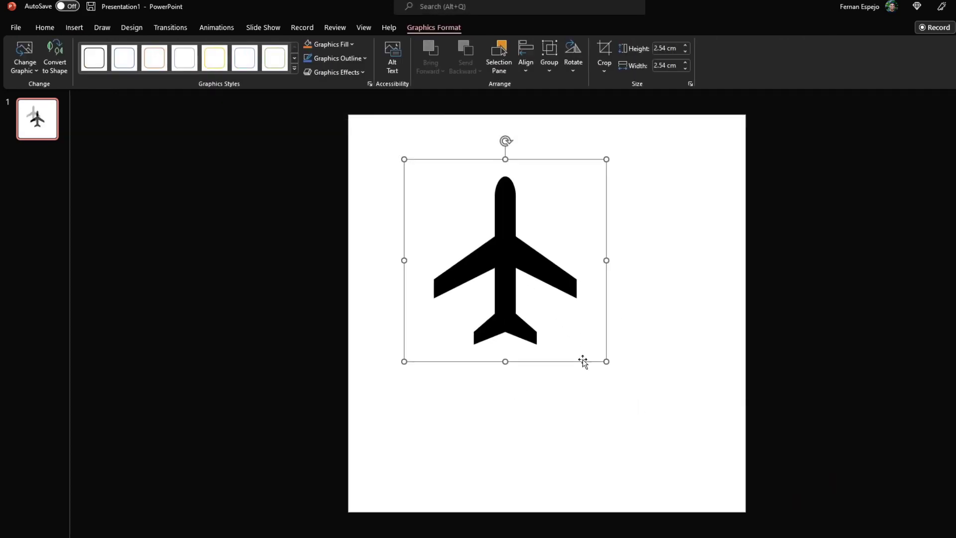
mouse_move(608, 360)
left_mouse_down()
mouse_move(689, 440)
mouse_move(613, 370)
left_mouse_up()
left_click(443, 149)
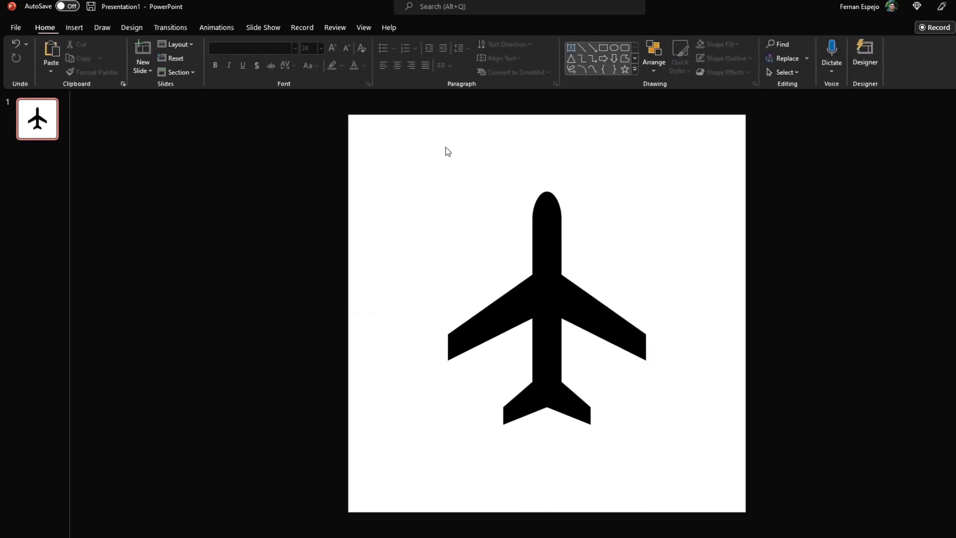
Export just this slide as a PNG named 'static airplane' on the Desktop.
left_click(16, 27)
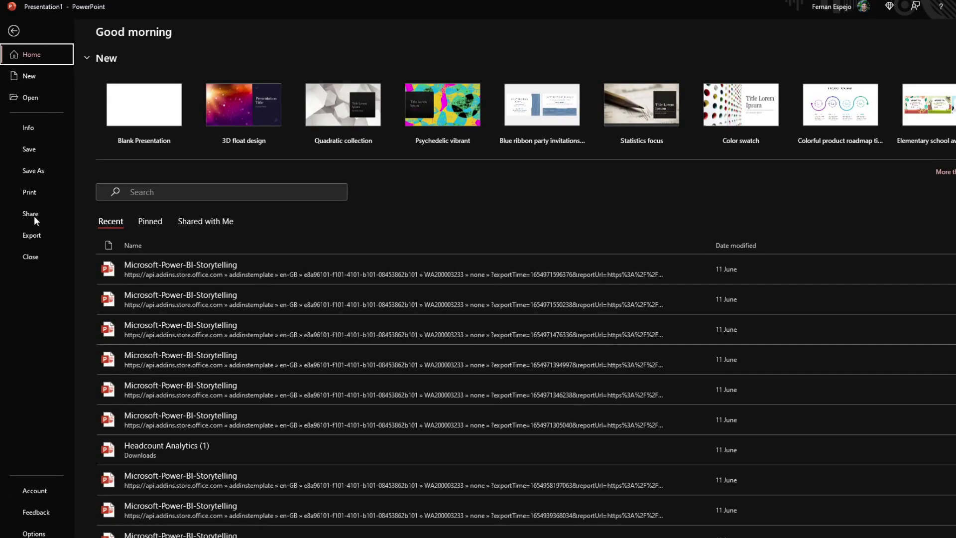
left_click(34, 237)
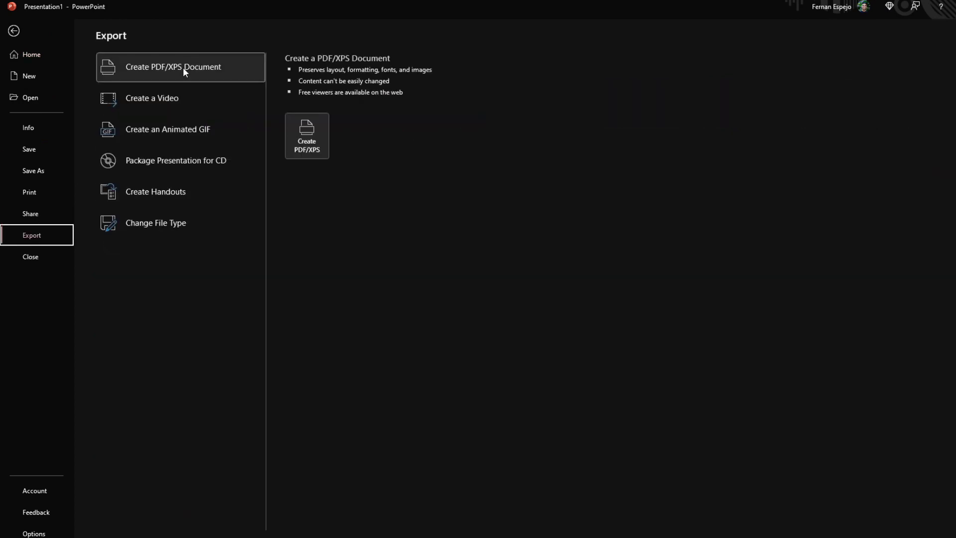
left_click(173, 225)
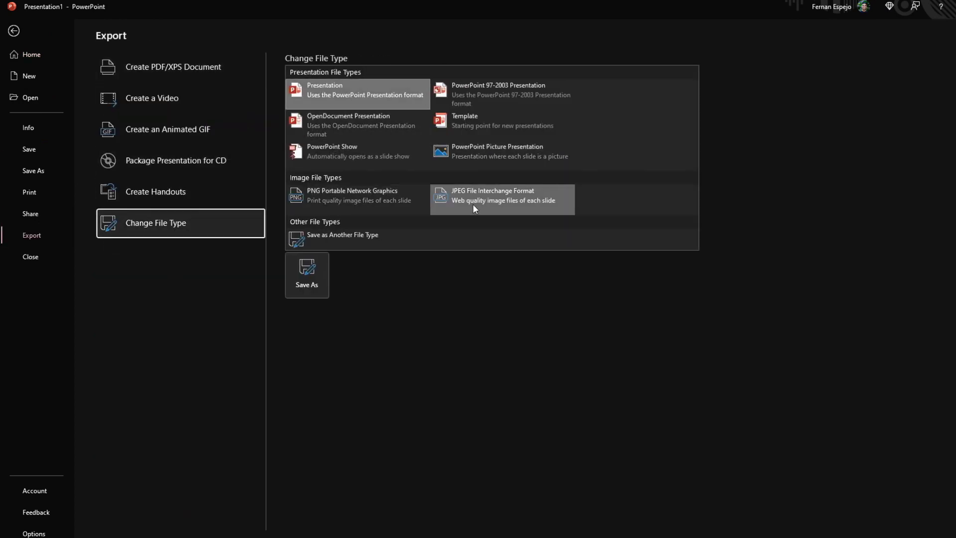
left_click(362, 199)
left_click(309, 286)
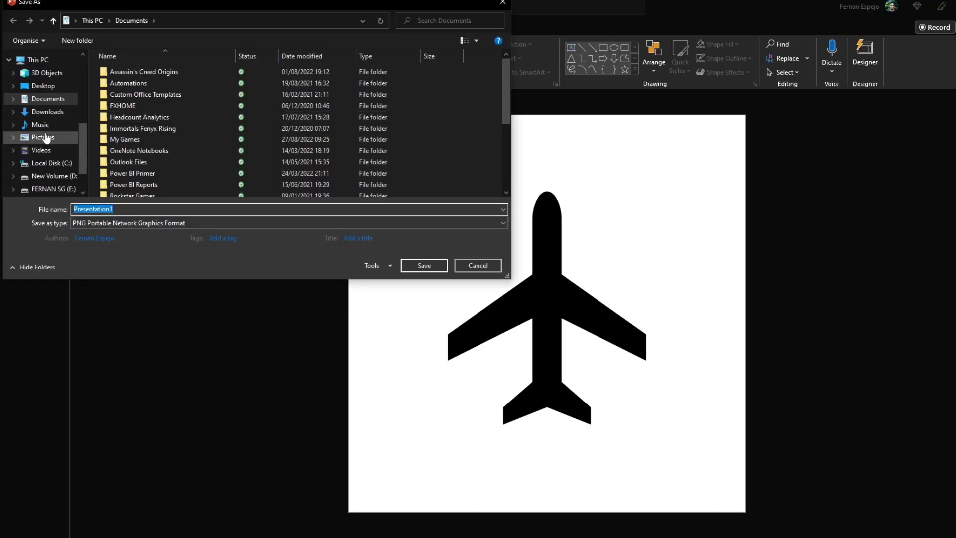
left_click(43, 85)
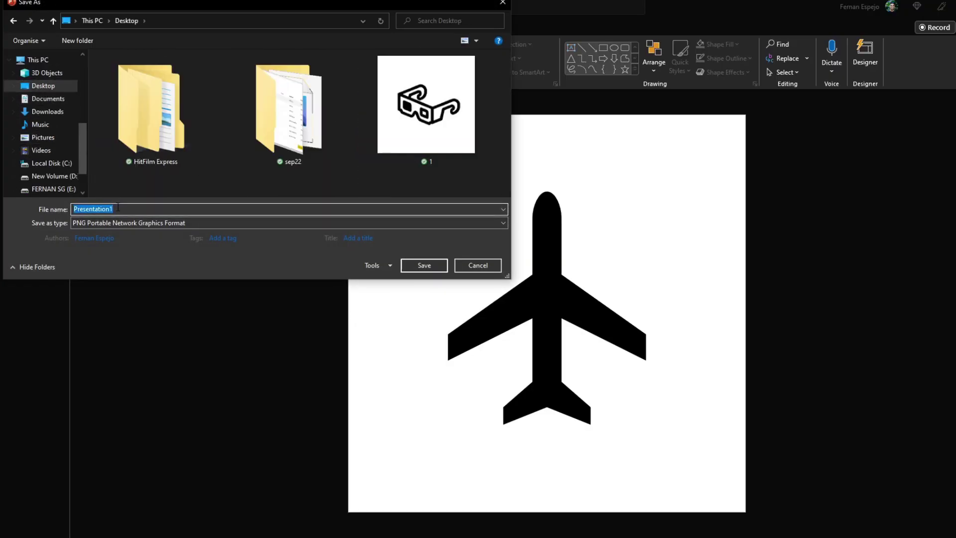
type("static airplane")
key("Return")
left_click(518, 308)
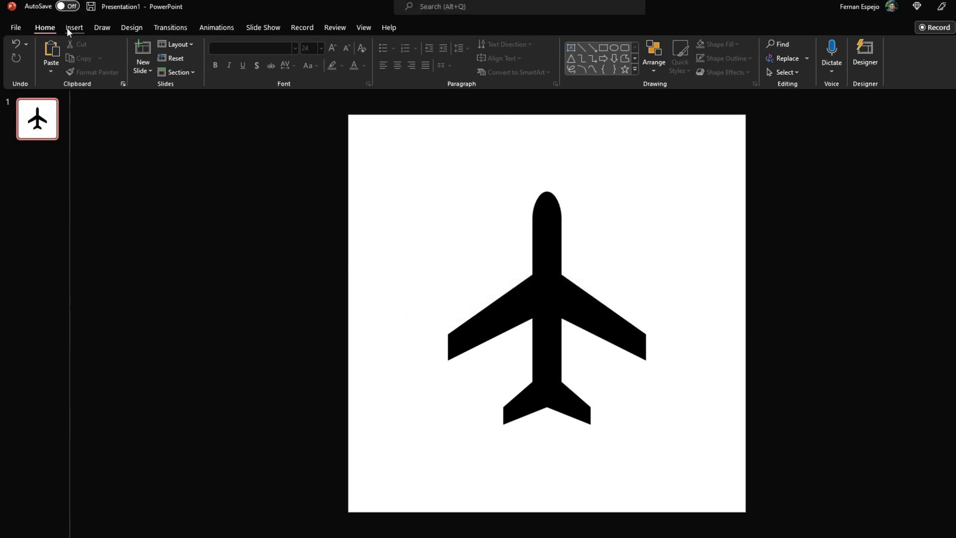
Apply the Fly In animation to the airplane.
left_click(547, 249)
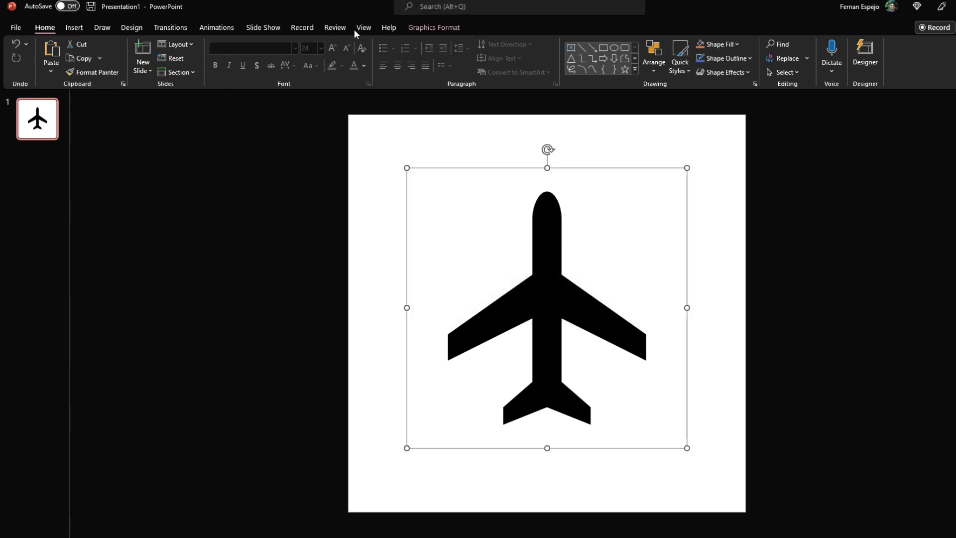
left_click(217, 27)
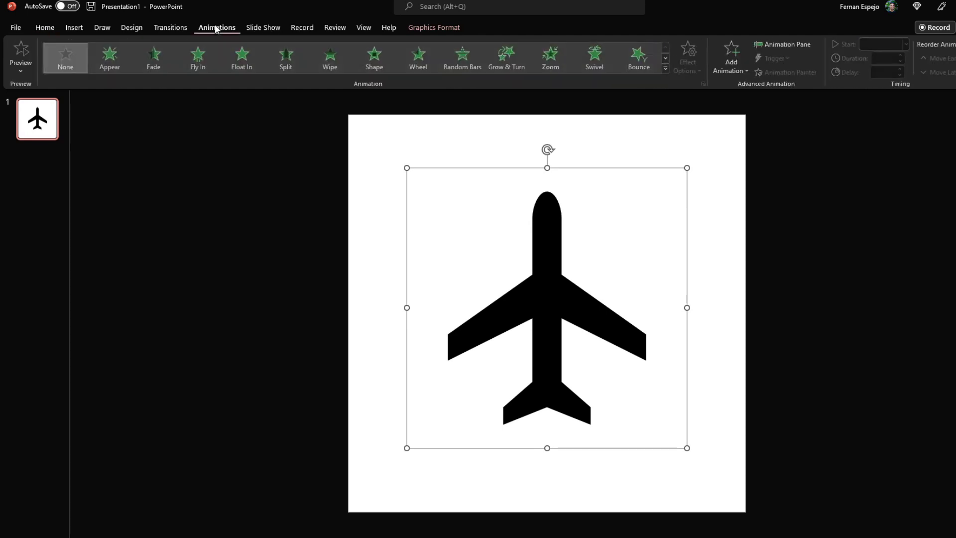
left_click(199, 63)
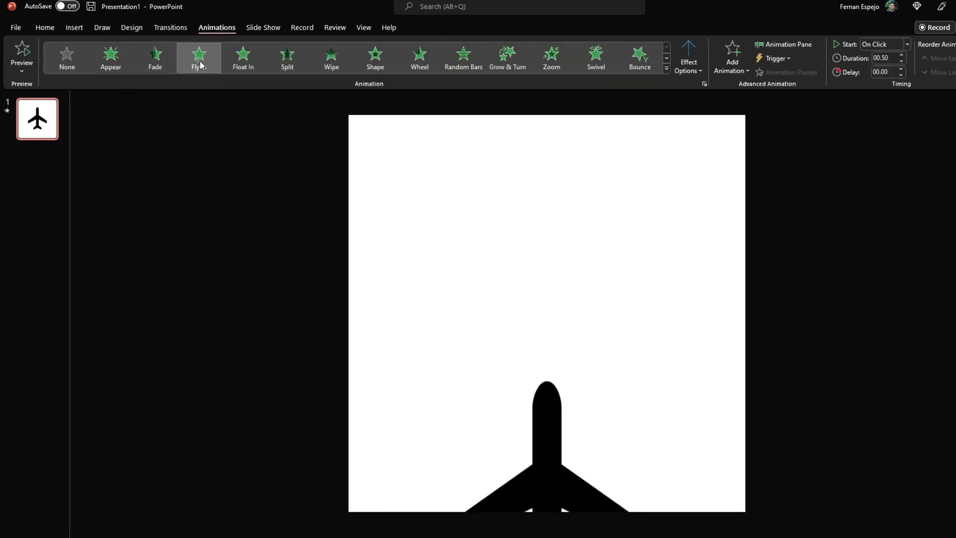
Export the slide as an animated GIF named 'gif airplane'.
left_click(18, 31)
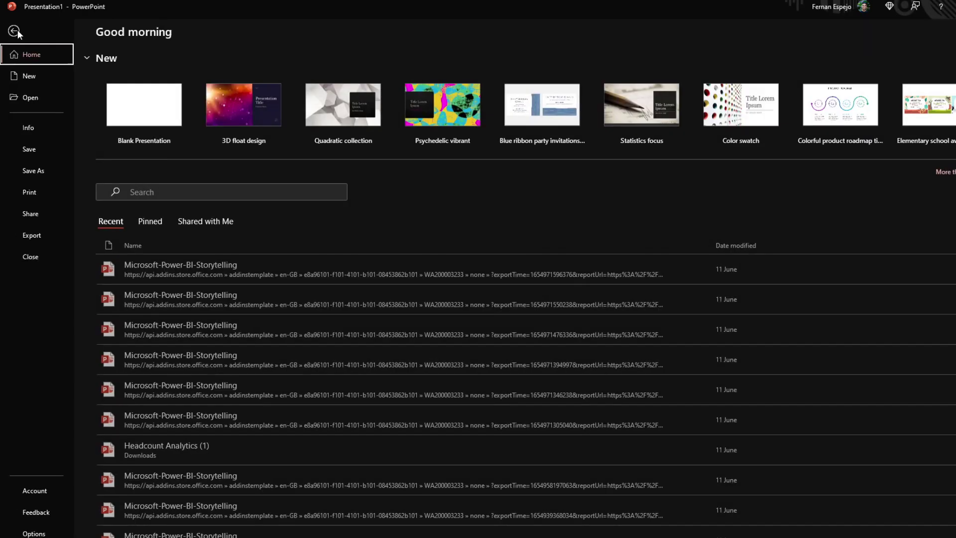
left_click(49, 237)
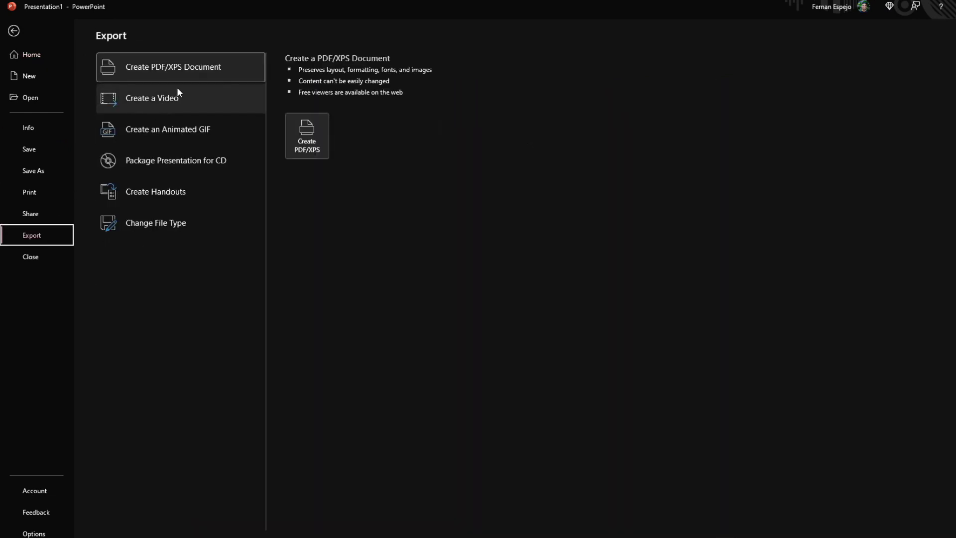
left_click(175, 128)
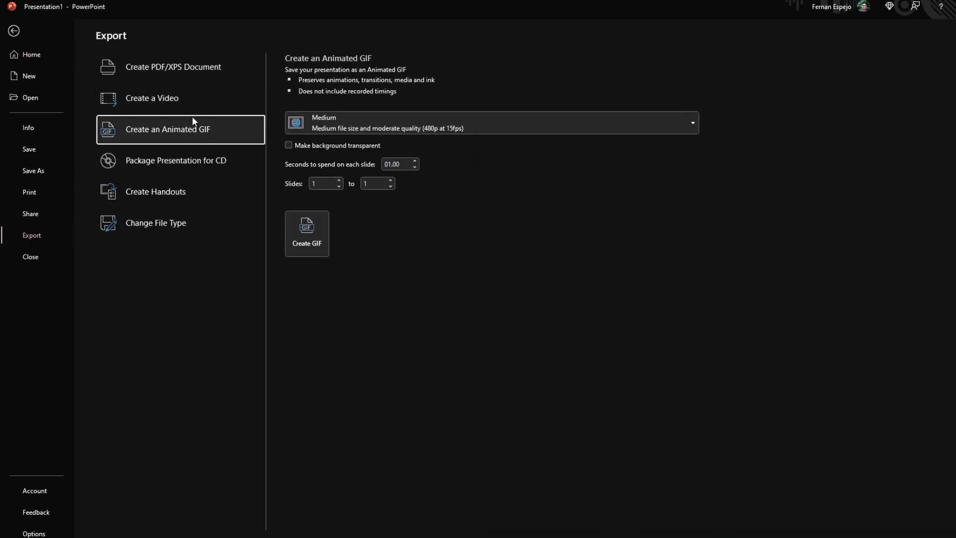
left_click(309, 219)
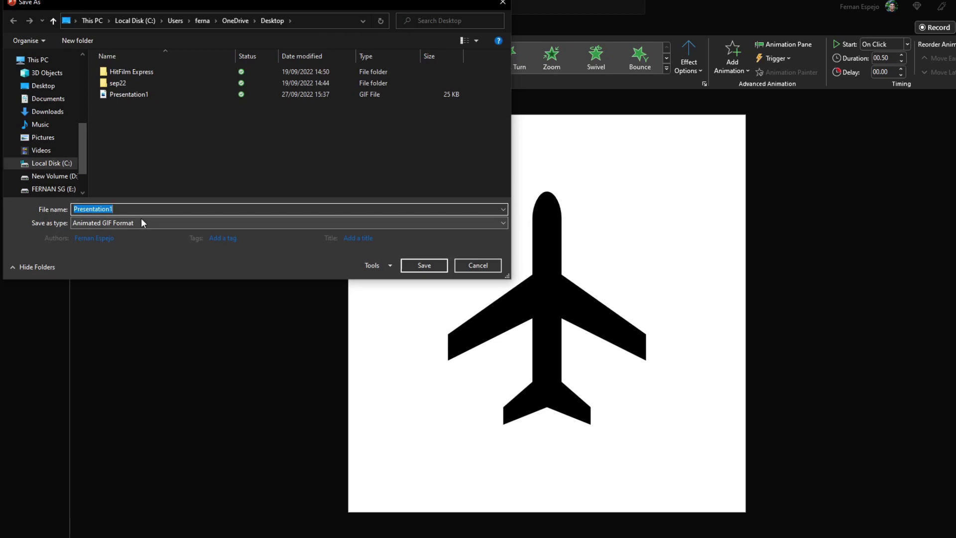
type("gif airplan")
key("Return")
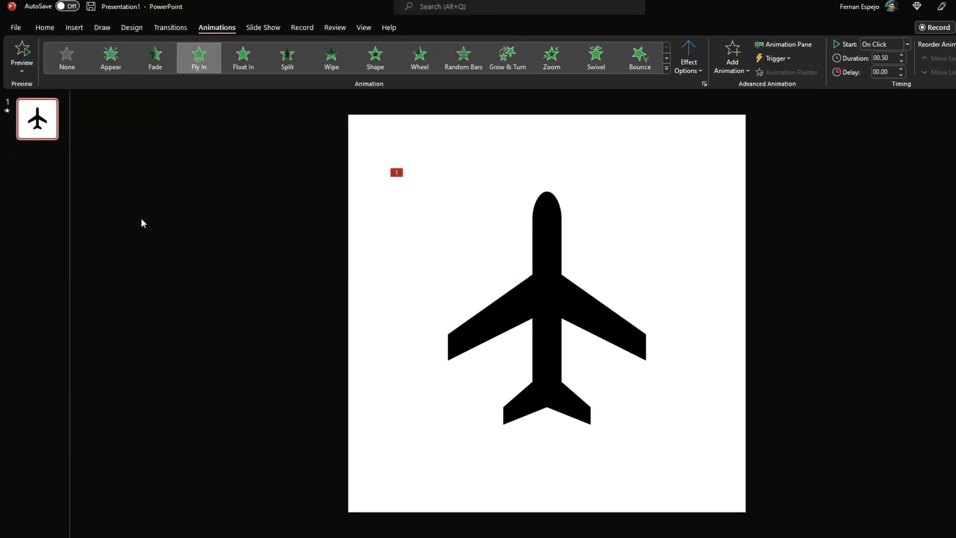
left_click(637, 143)
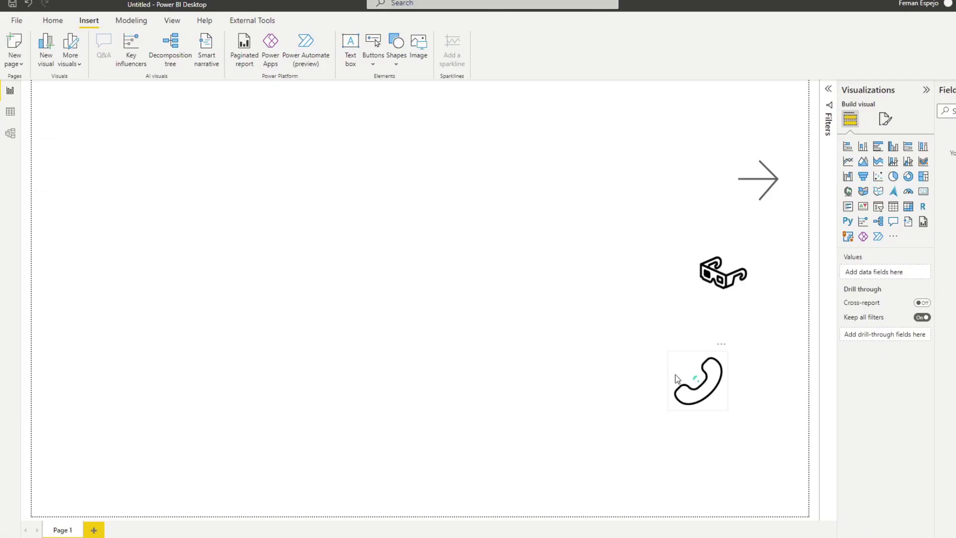
Move the phone button up to the upper middle and insert a Blank button.
left_click_drag(675, 375, 528, 189)
left_click(672, 339)
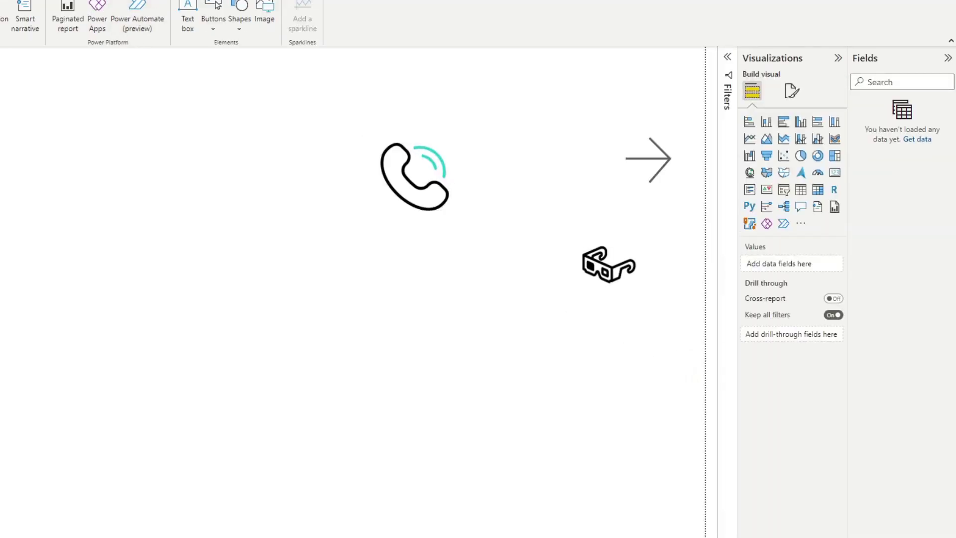
left_click(183, 23)
left_click(213, 29)
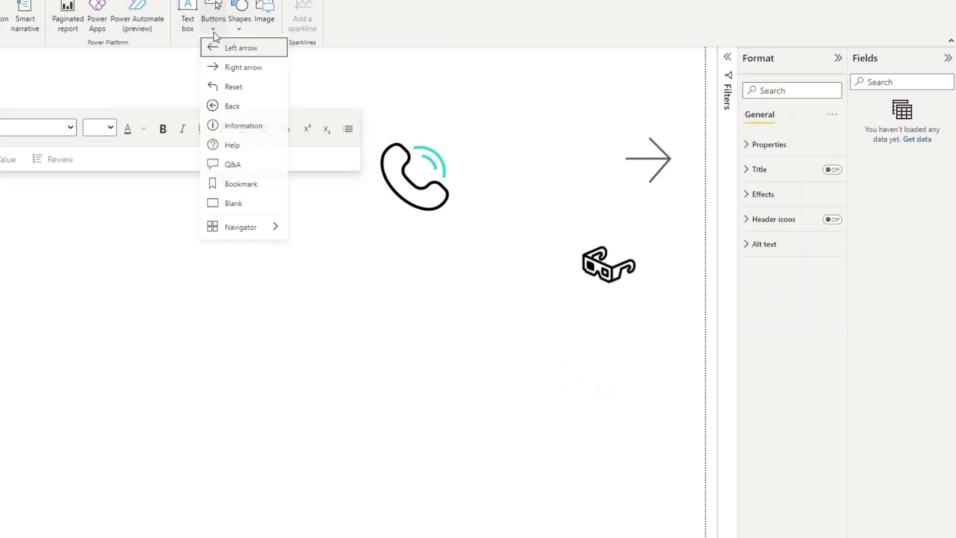
left_click(369, 395)
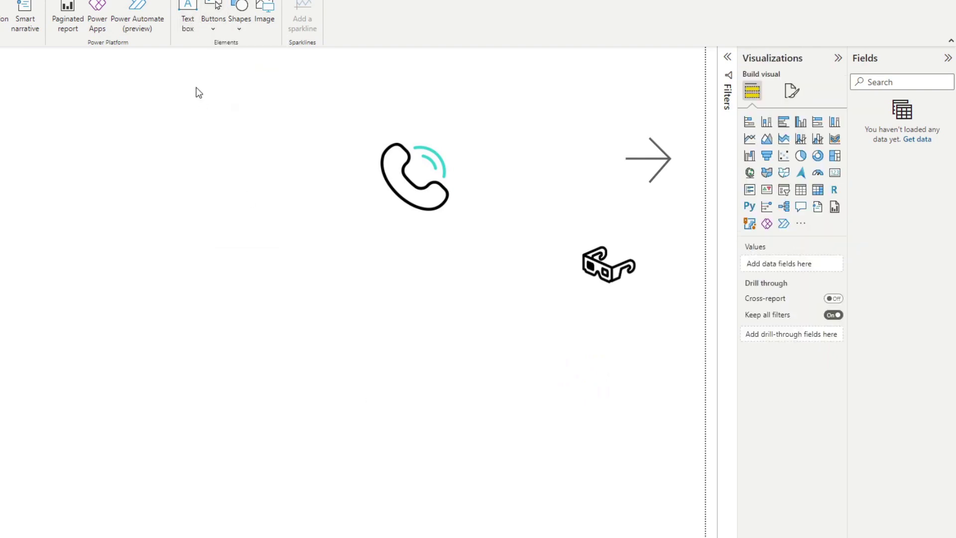
left_click(225, 22)
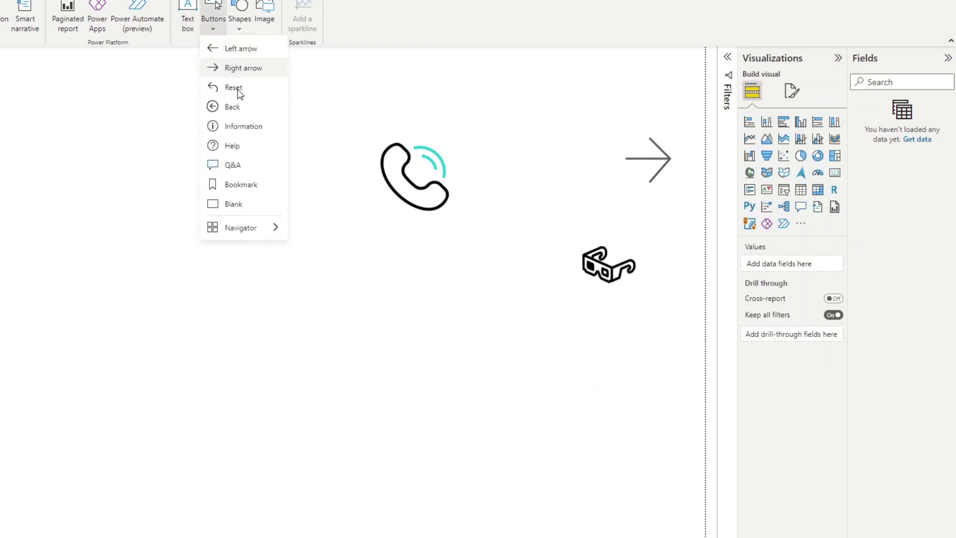
left_click(252, 204)
Size the blank button into a square below the glasses and turn off its icon and border.
left_click_drag(589, 369, 616, 404)
left_click(754, 193)
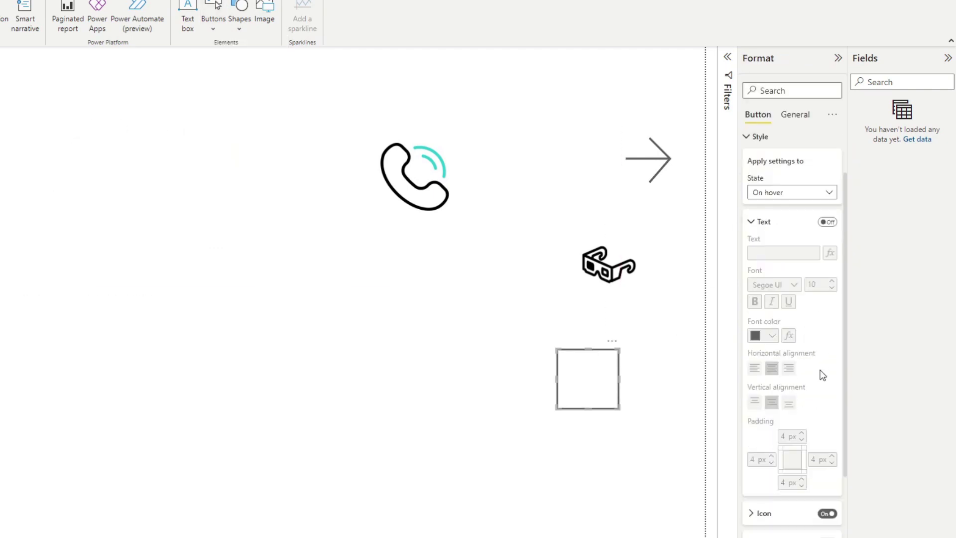
scroll(822, 378, "down", 3)
left_click(826, 388)
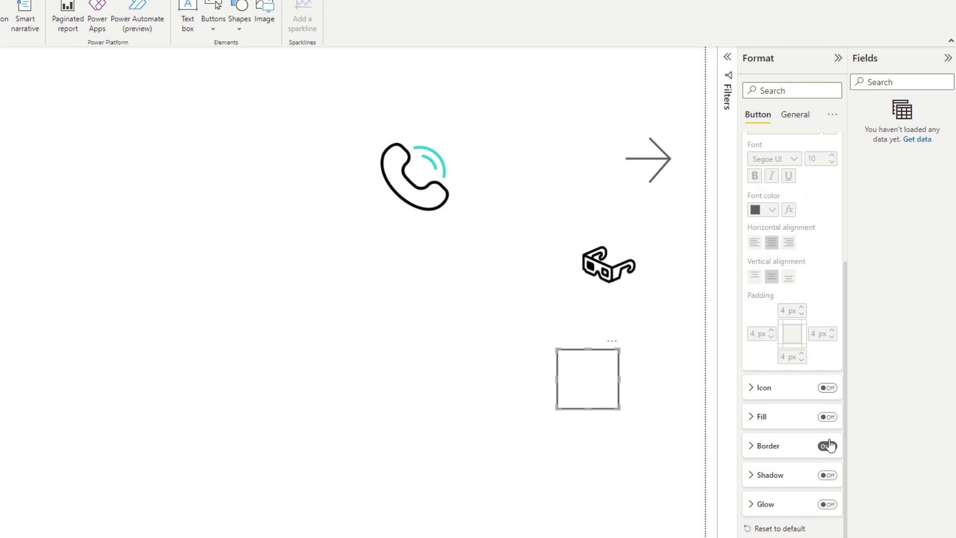
left_click(830, 446)
left_click(828, 446)
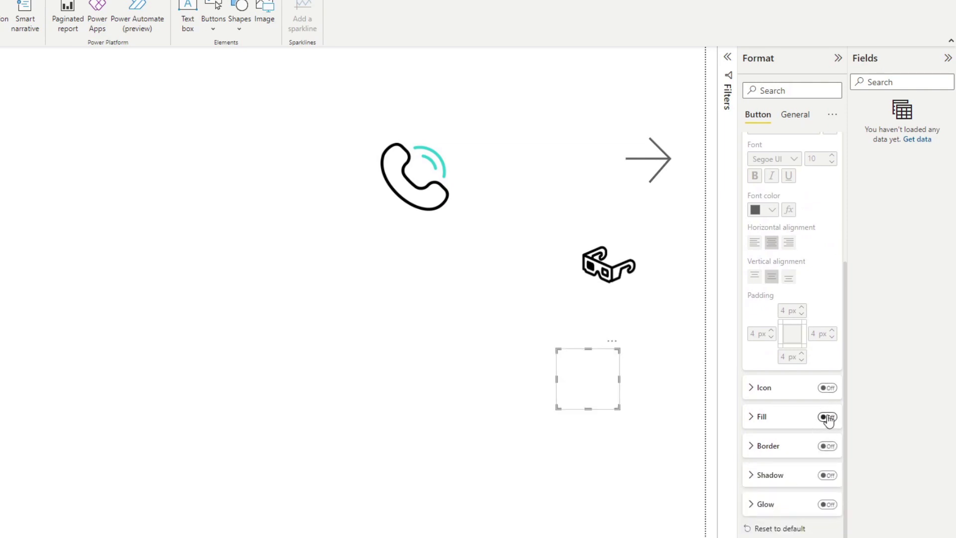
scroll(779, 348, "up", 3)
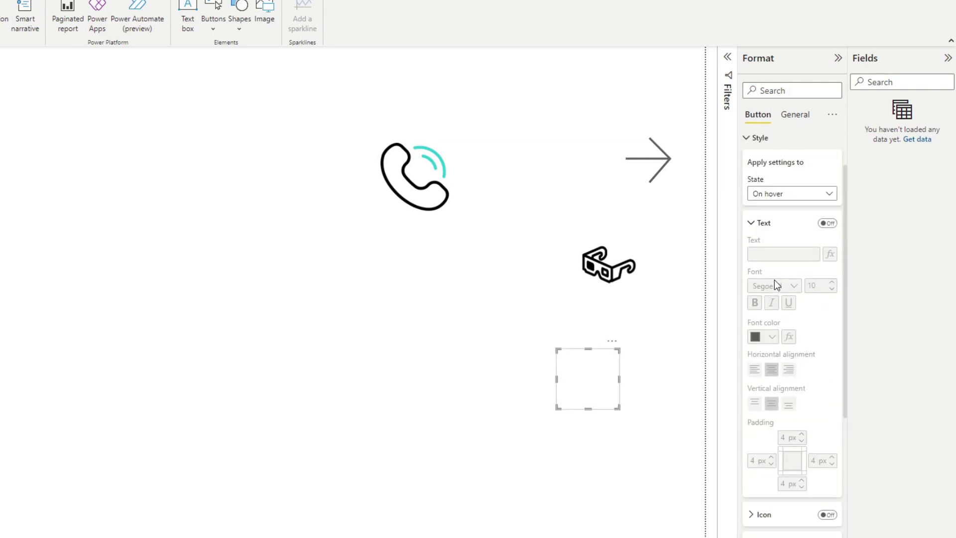
For the Default state, fill the button with static airplane.png set to Fit.
left_click(785, 199)
left_click(764, 212)
scroll(786, 349, "down", 5)
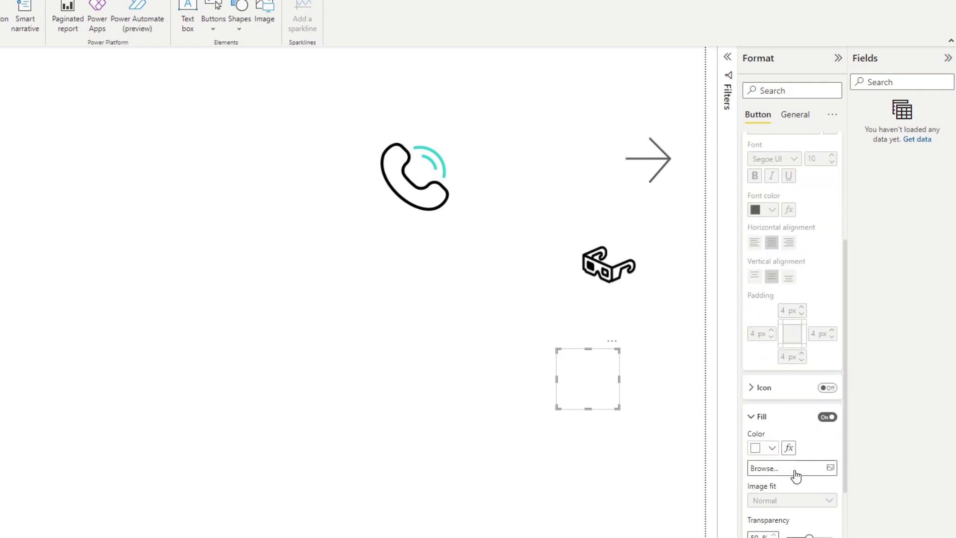
left_click(791, 469)
scroll(150, 124, "up", 1)
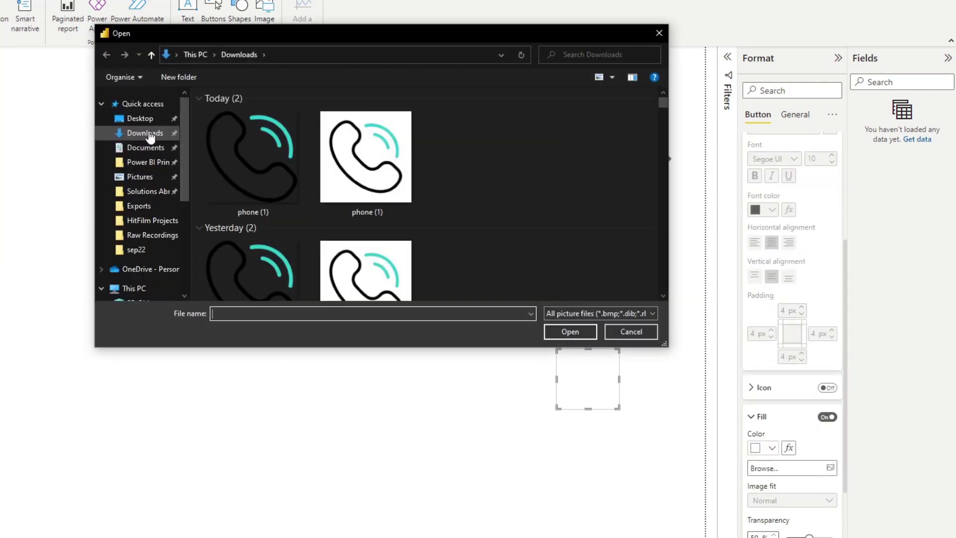
left_click(140, 120)
scroll(517, 199, "down", 2)
left_click(531, 217)
double_click(531, 217)
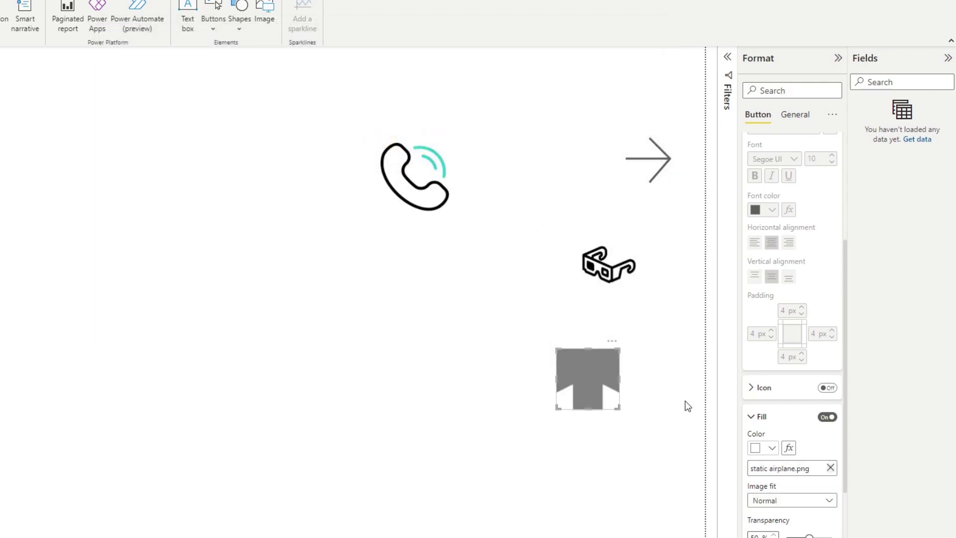
left_click(778, 501)
left_click(767, 530)
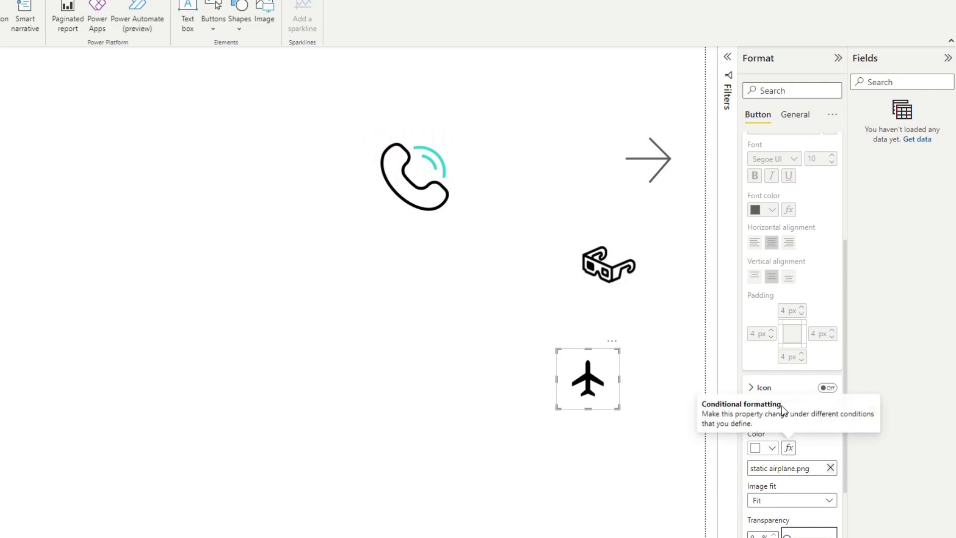
For the On hover state, fill the button with gif airplane.gif set to Fit.
scroll(772, 214, "up", 3)
left_click(783, 197)
left_click(784, 225)
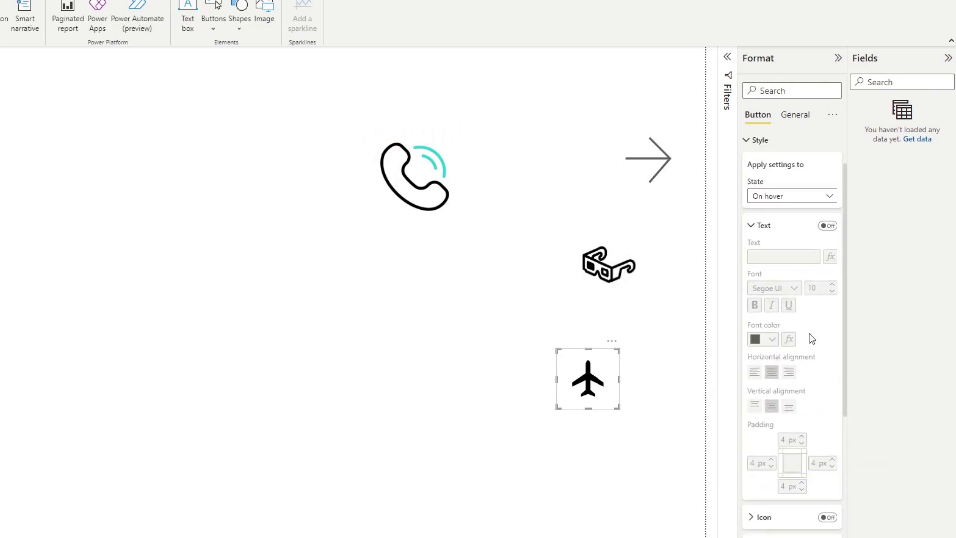
scroll(806, 378, "down", 4)
left_click(808, 408)
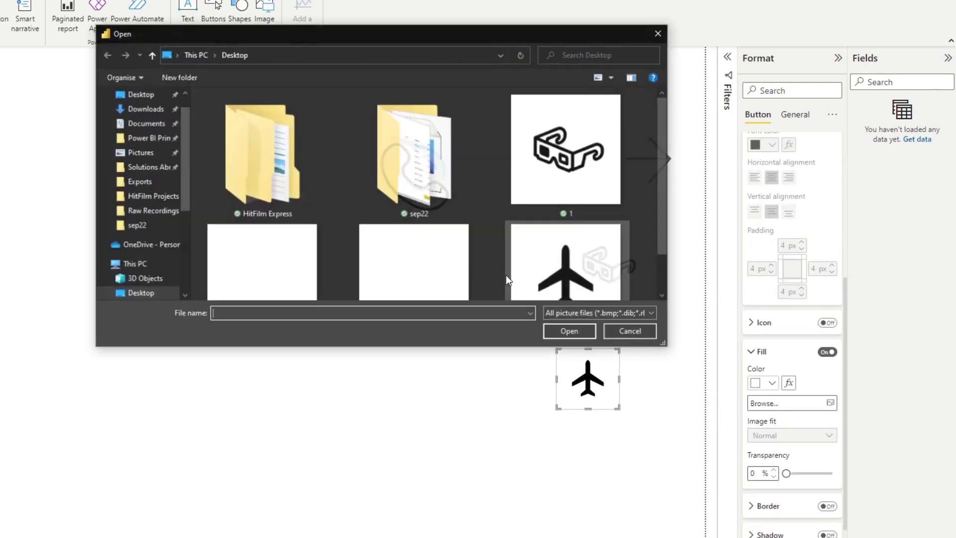
double_click(255, 228)
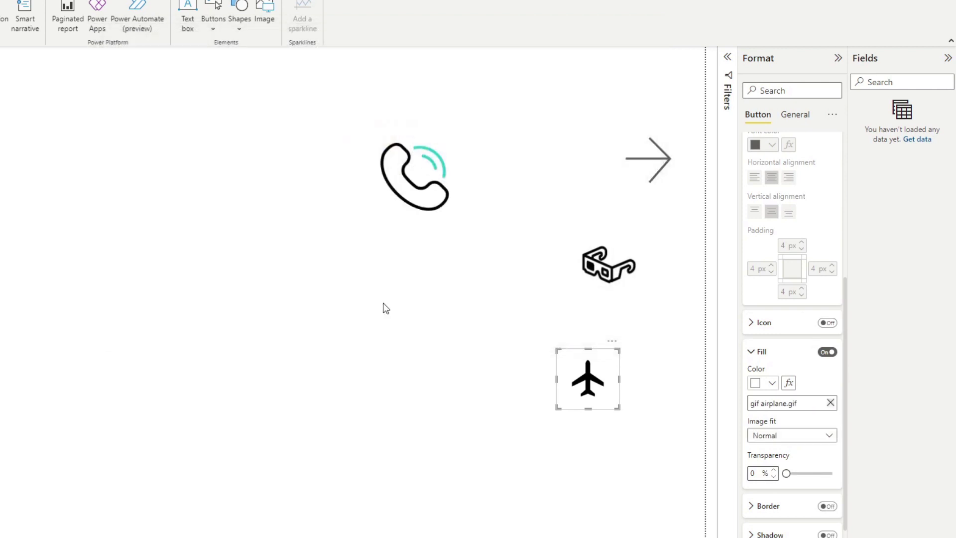
left_click(789, 443)
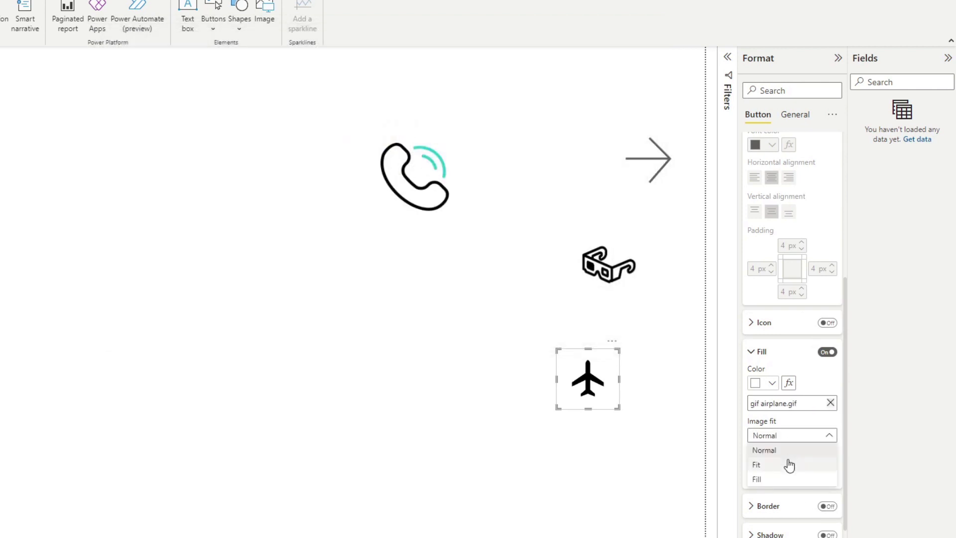
left_click(787, 462)
left_click(617, 411)
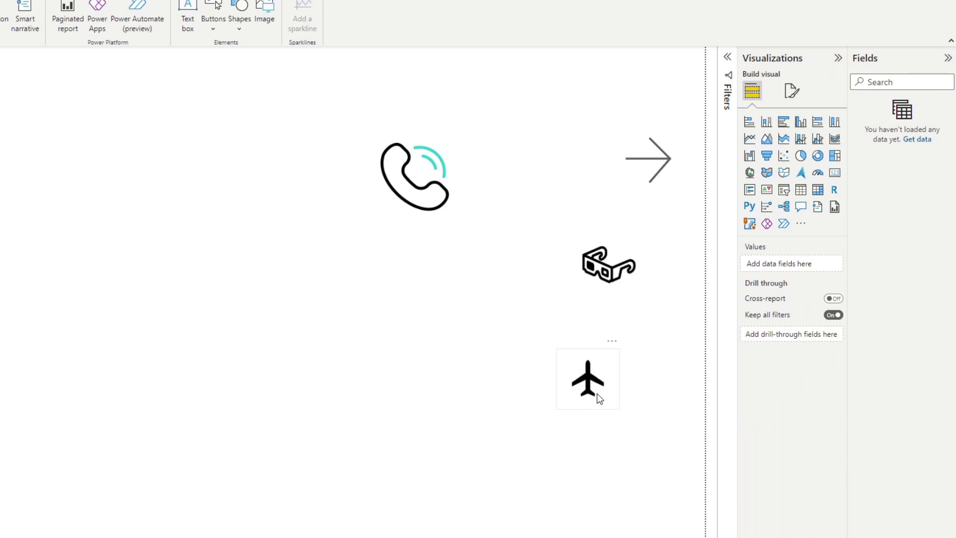